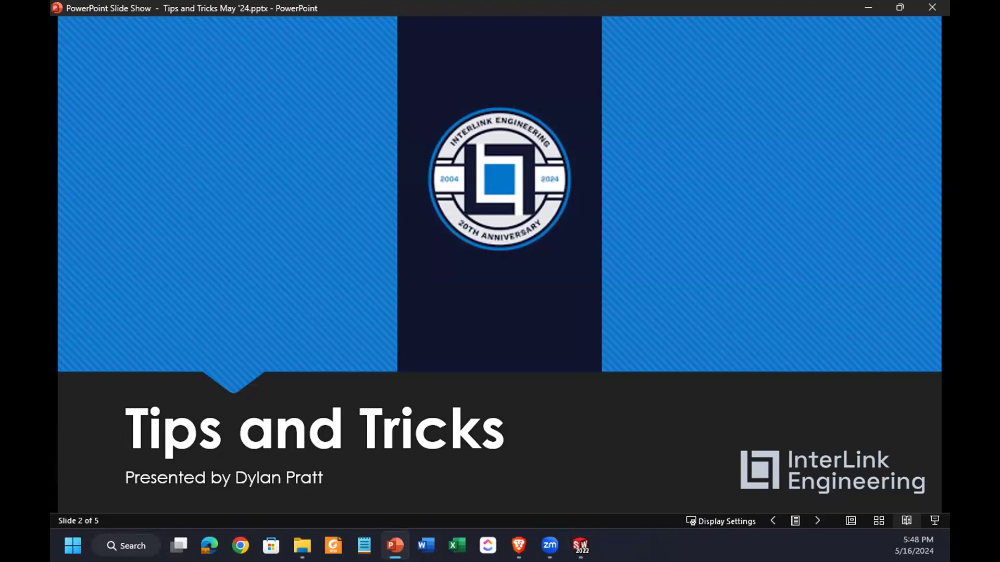
Advance the presentation to the demo slide and switch to the lockout assembly in SOLIDWORKS.
key(Right)
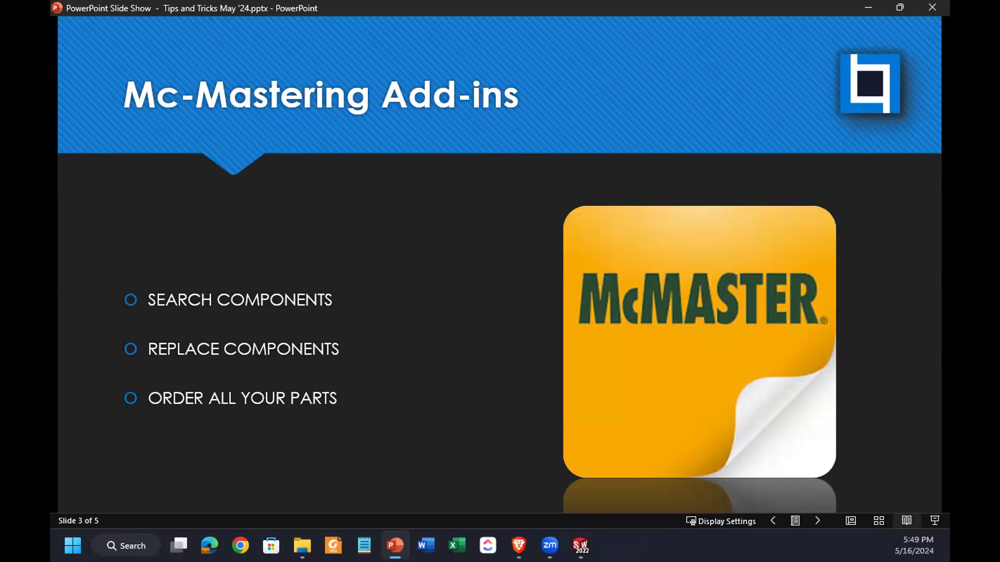
key(Right)
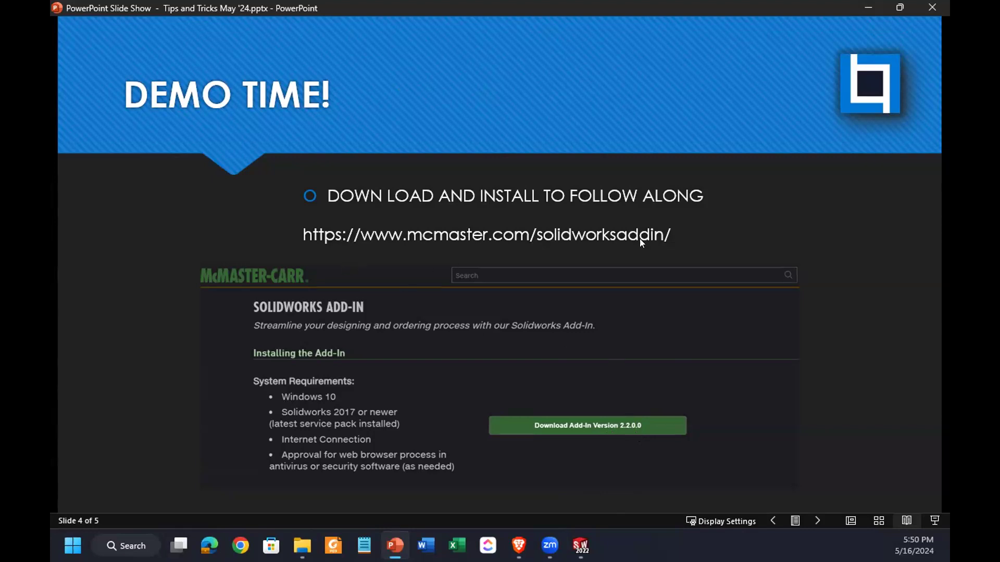
click(868, 7)
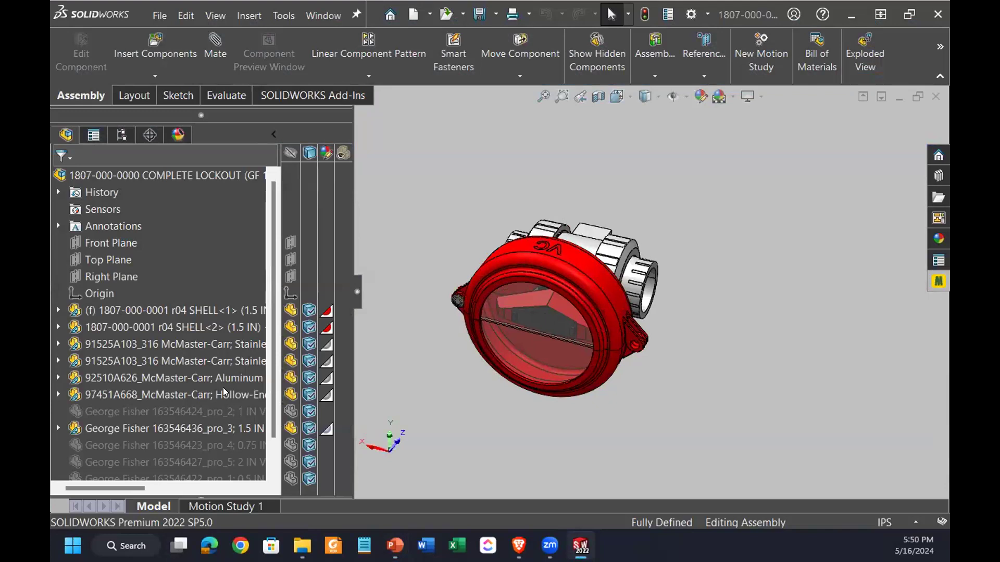
Collapse the display pane, narrow the feature tree, and examine the lockout assembly from its front and side.
click(276, 135)
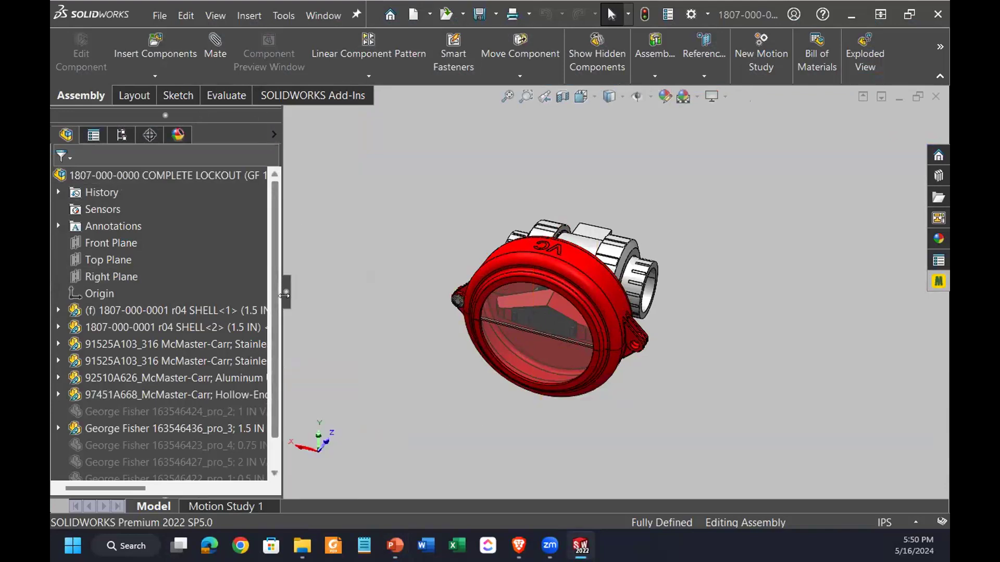
drag(284, 295, 225, 295)
middle_drag(562, 327, 673, 364)
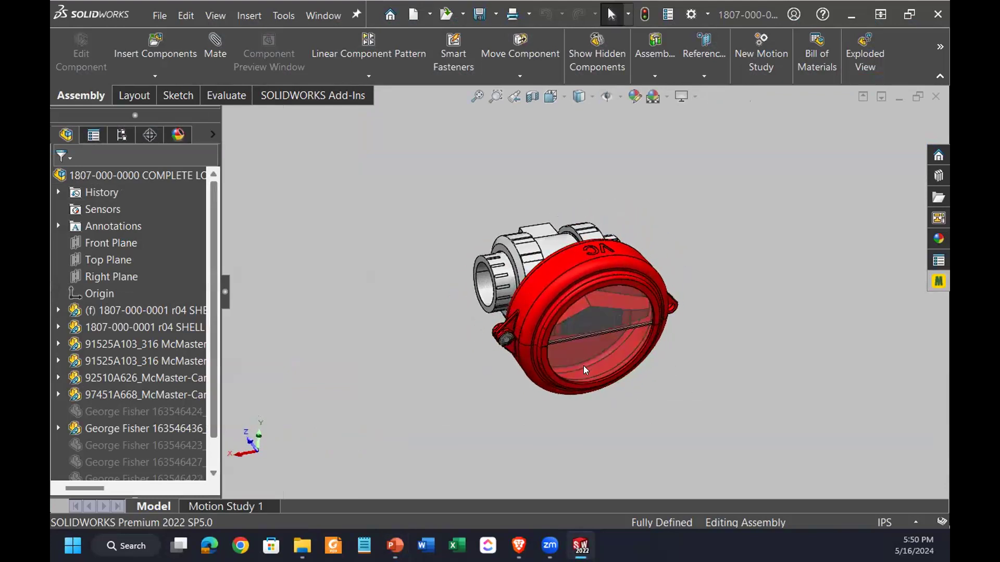
middle_drag(651, 404, 647, 348)
scroll(648, 348, down, 3)
scroll(781, 312, up, 3)
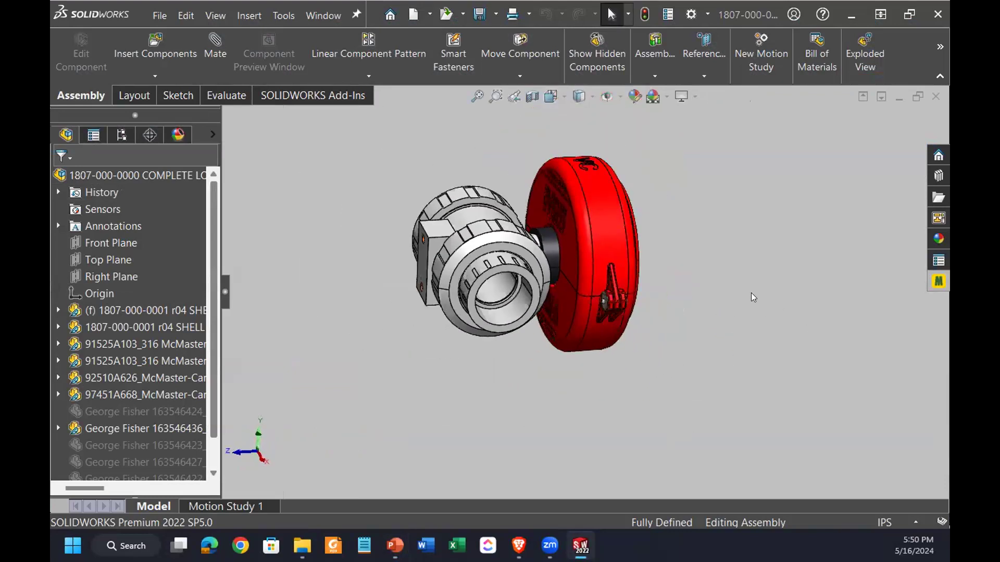
scroll(595, 218, down, 1)
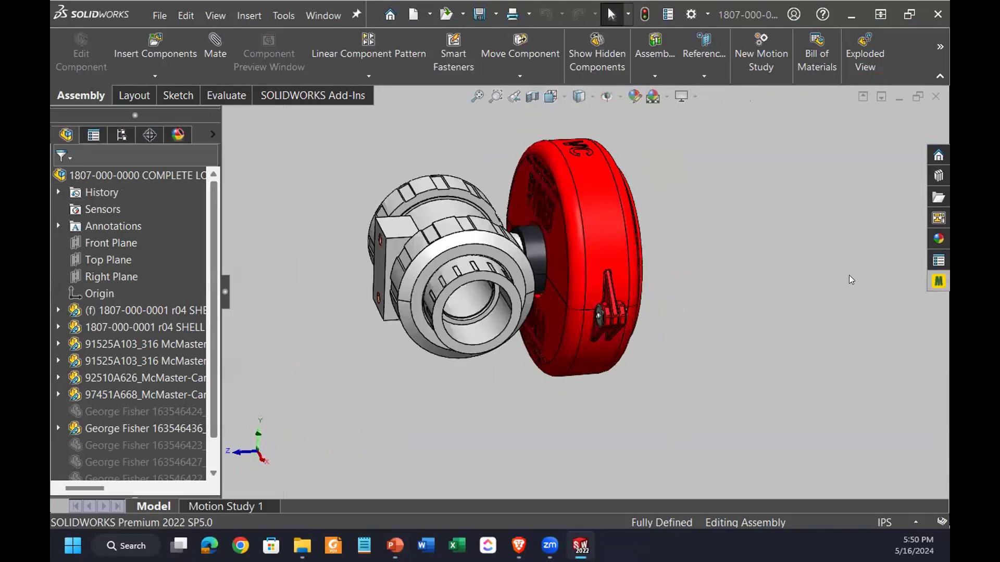
middle_drag(836, 284, 698, 319)
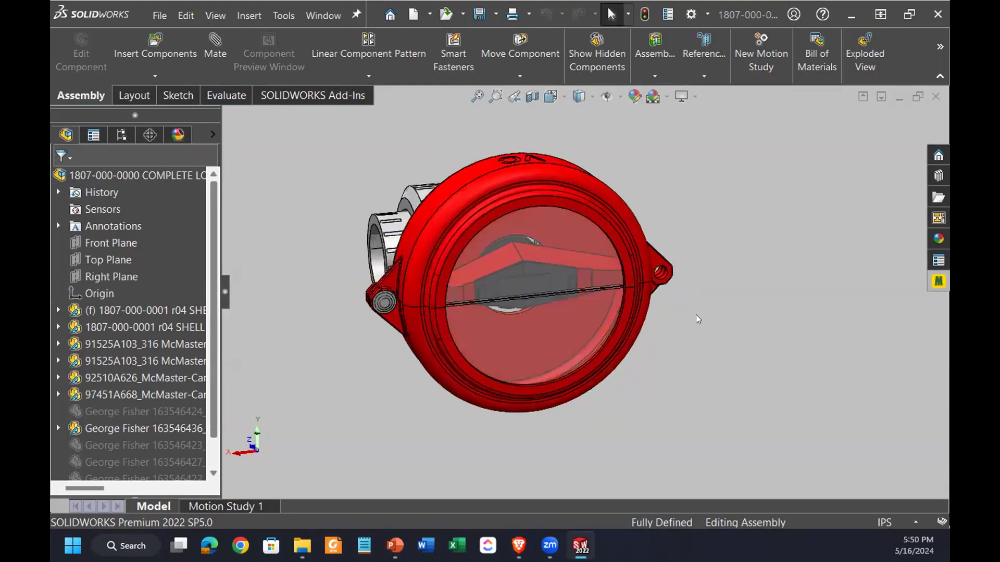
Preview the McMaster-Carr order for the assembly's components, review it in the add-in browser, and return to the component list.
click(937, 282)
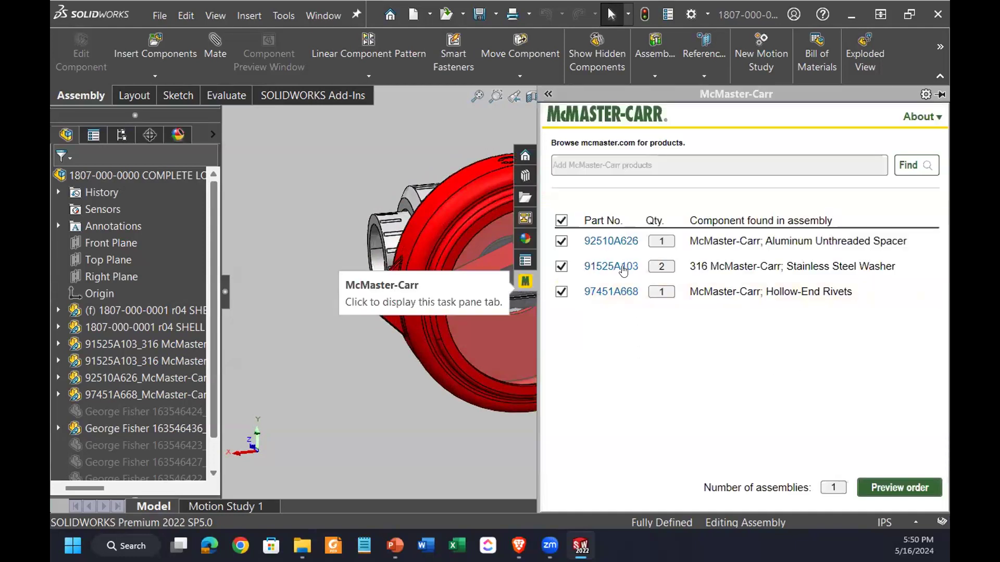
mouse_move(621, 276)
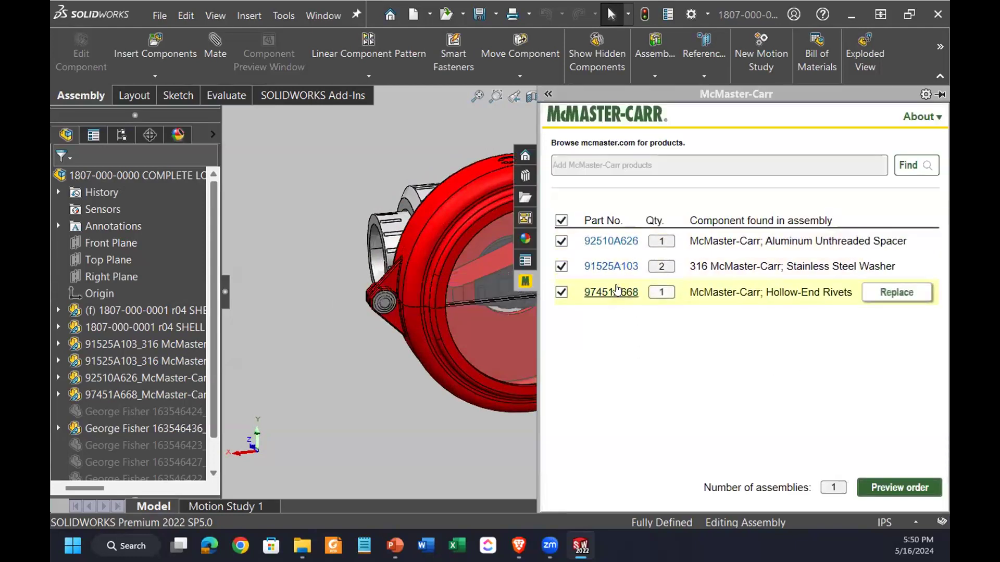
mouse_move(617, 303)
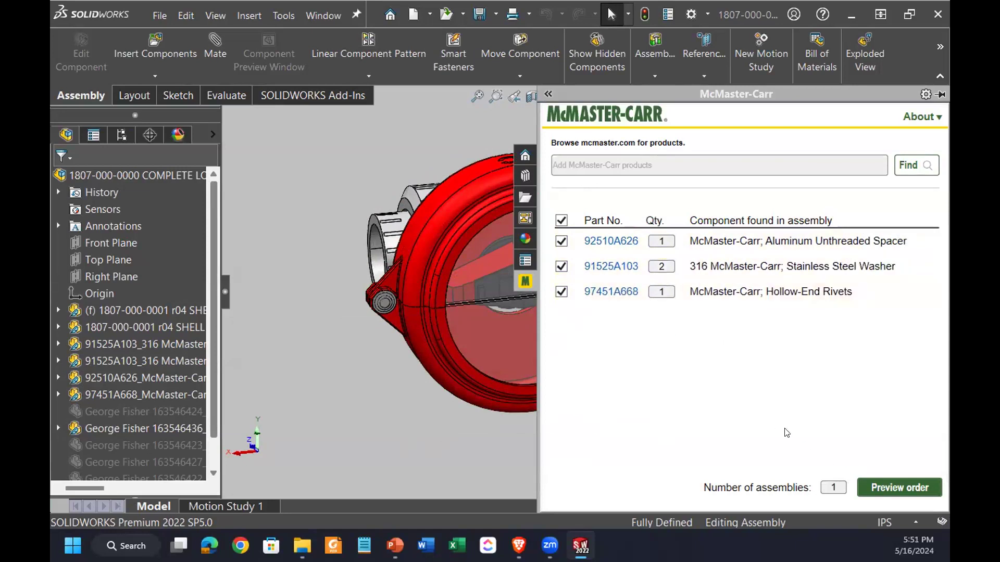
click(899, 488)
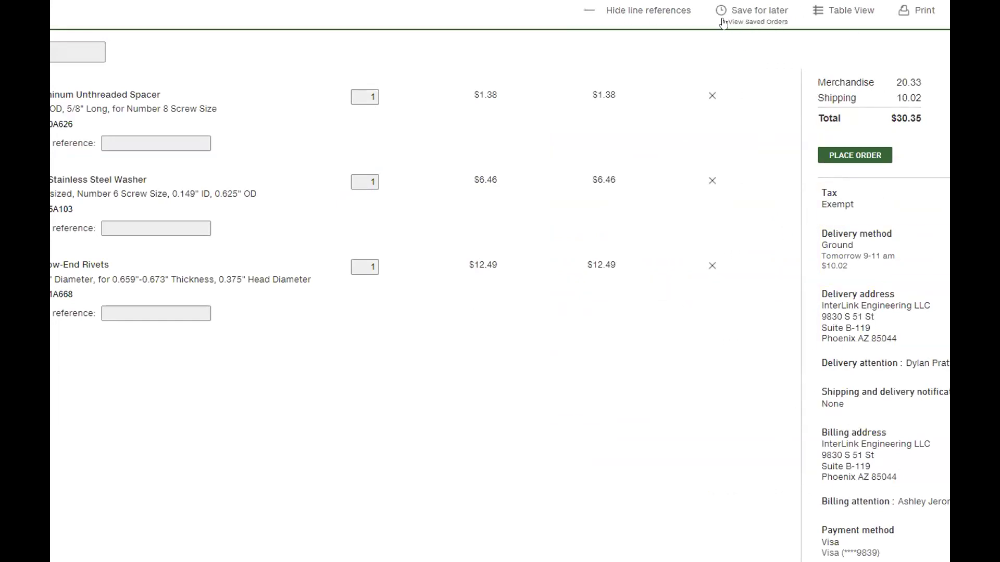
drag(547, 7, 575, 111)
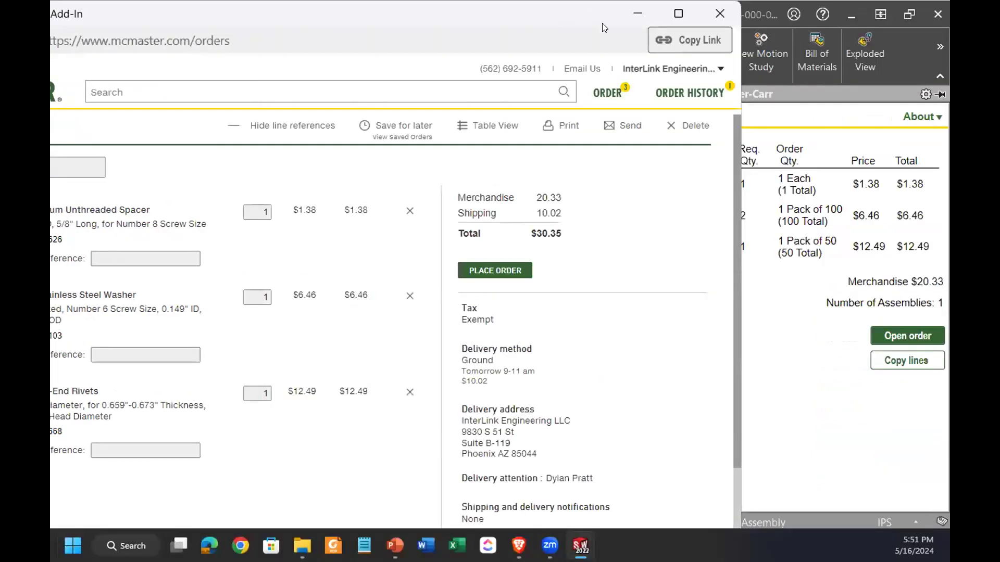
double_click(604, 27)
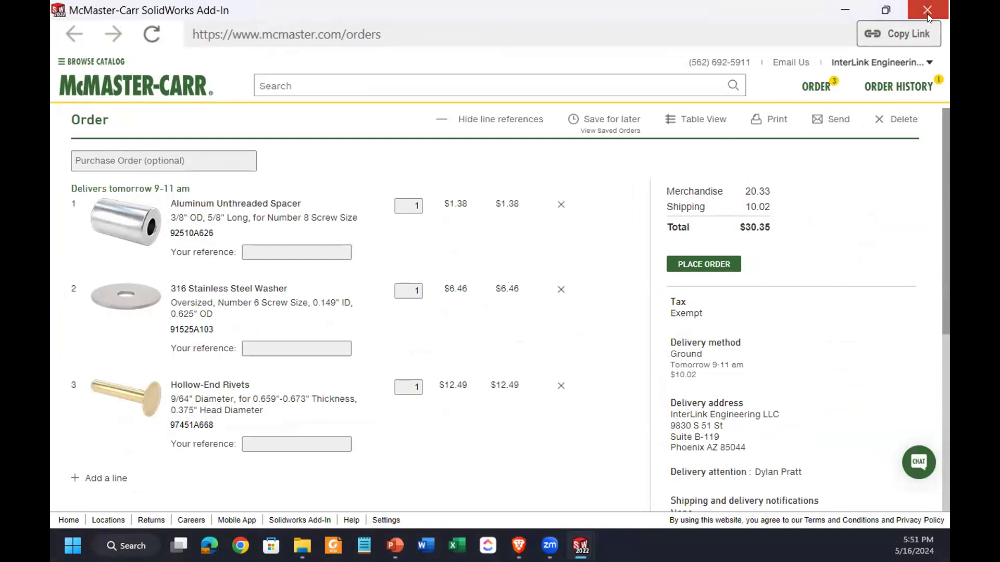
click(927, 13)
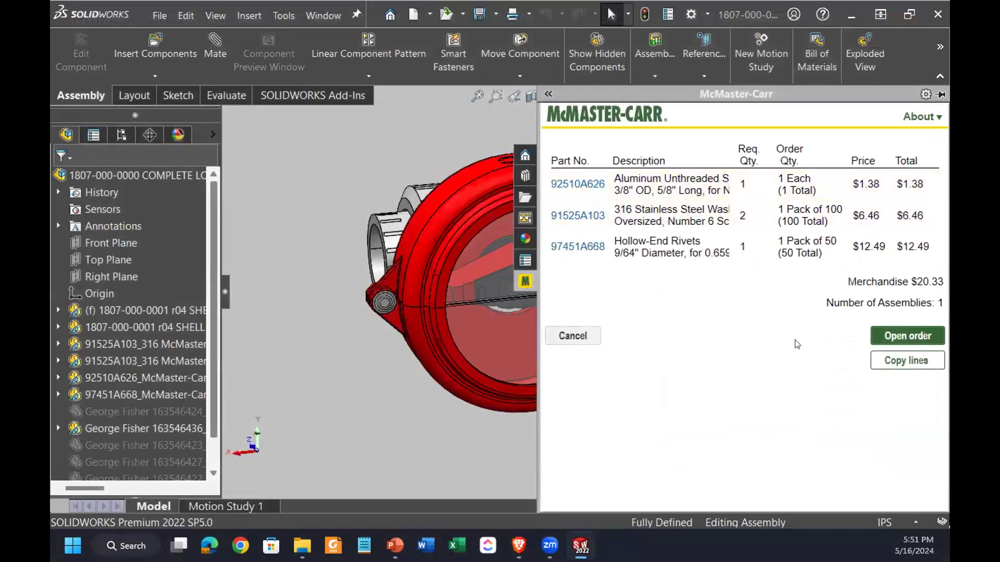
click(566, 337)
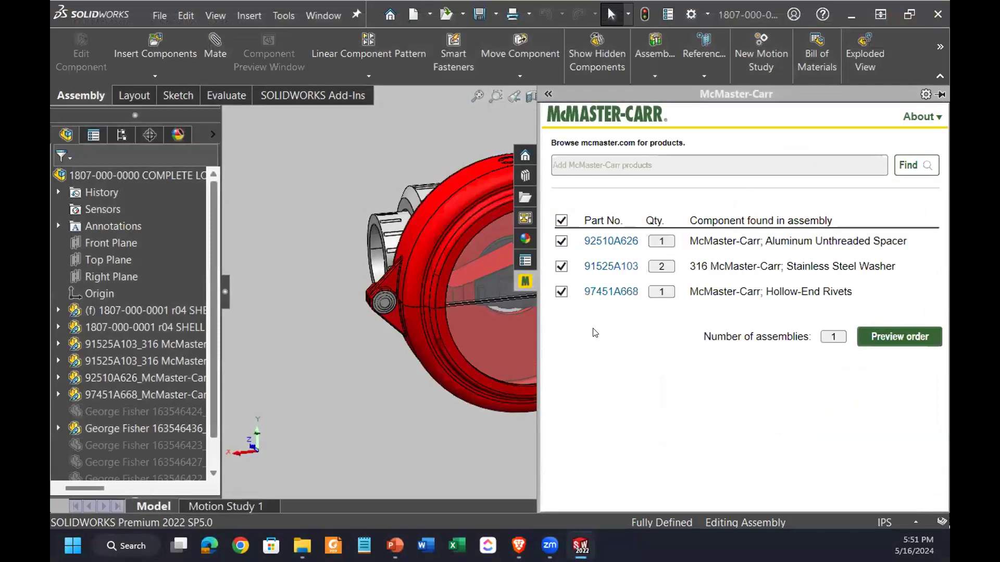
Search the McMaster-Carr catalog for "valves" from the add-in.
click(651, 165)
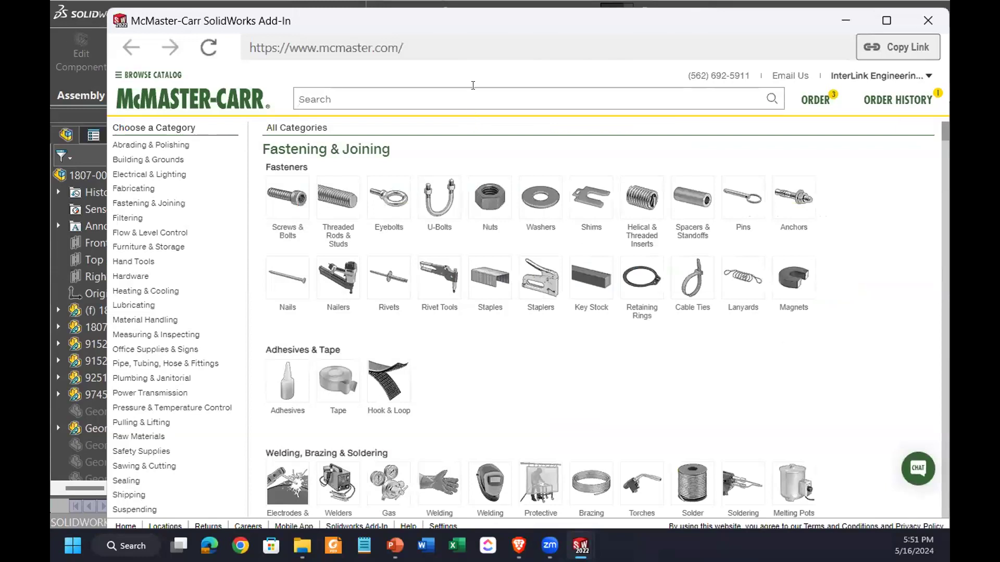
text(valv)
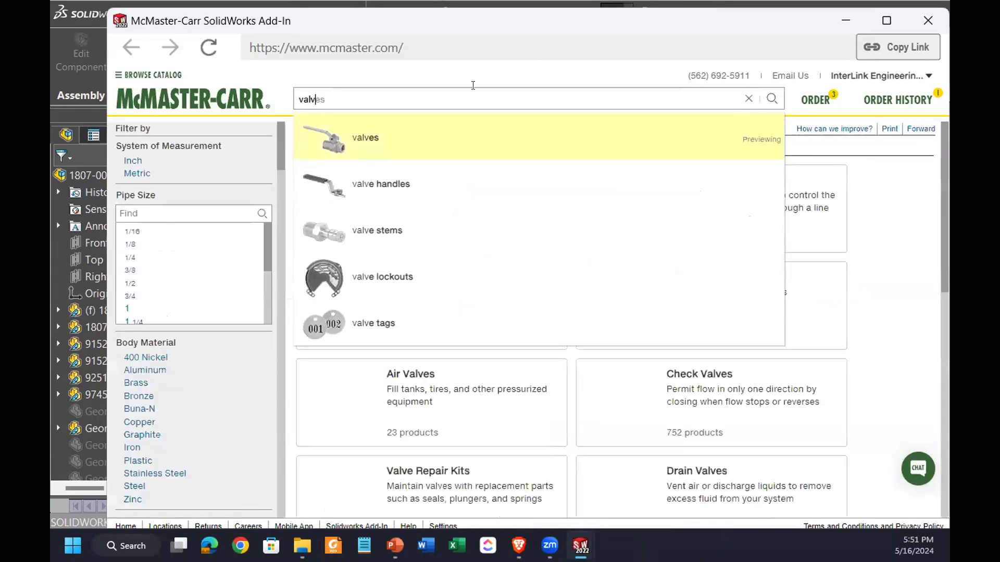
text(es)
key(Return)
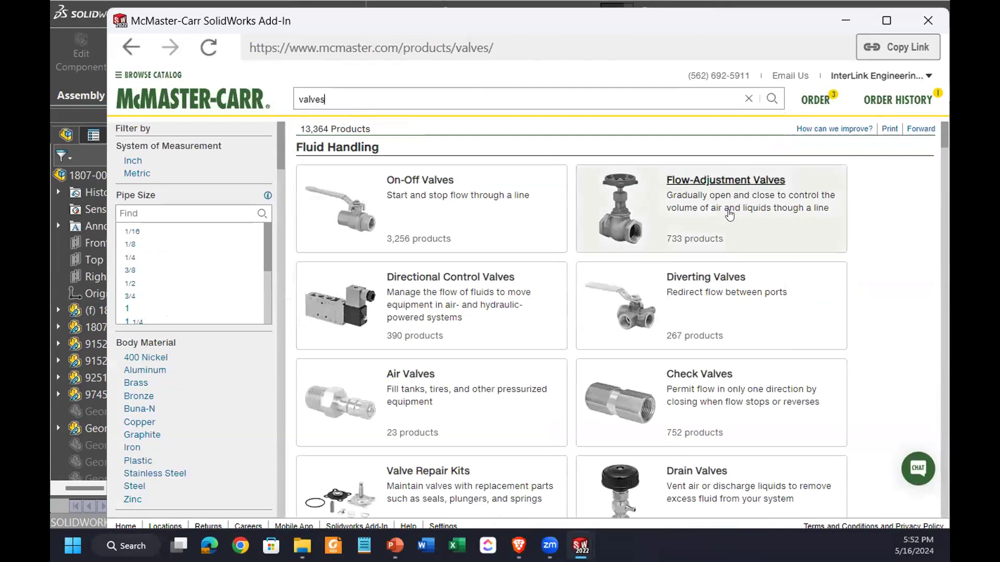
Open the product details of the 1/8 NPT panel-mount threaded on/off valve, part 4118T114.
click(498, 200)
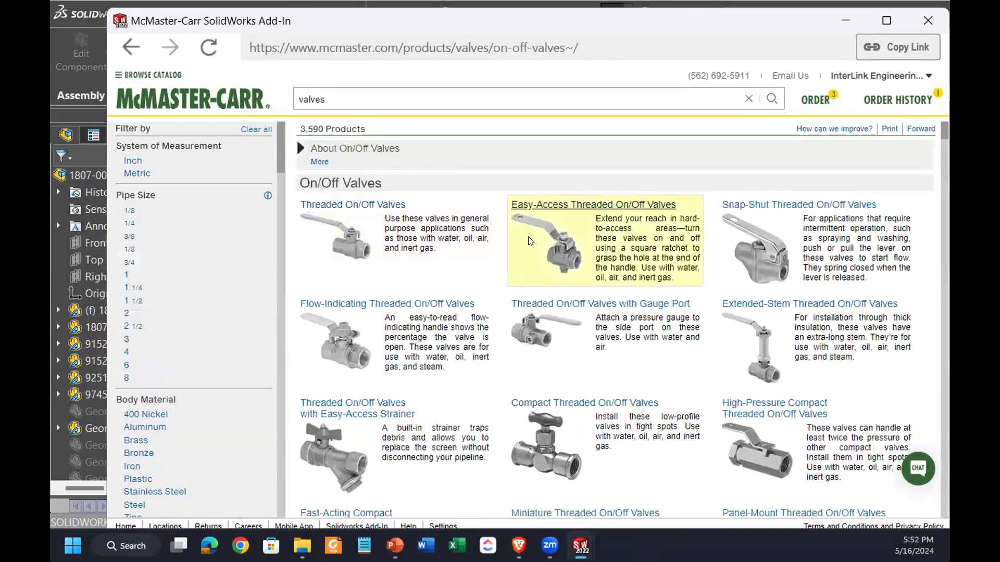
scroll(729, 390, down, 6)
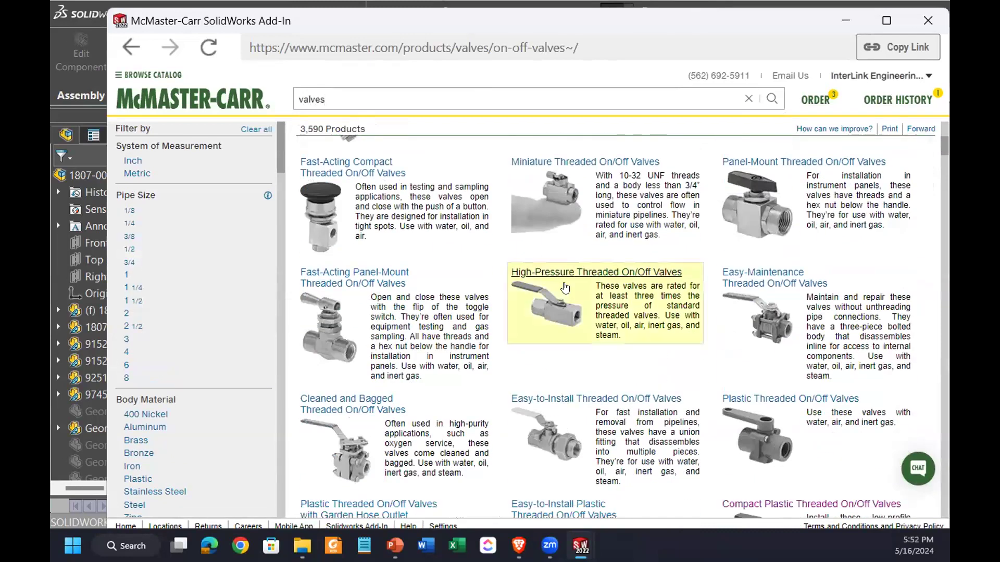
click(770, 194)
scroll(658, 359, down, 5)
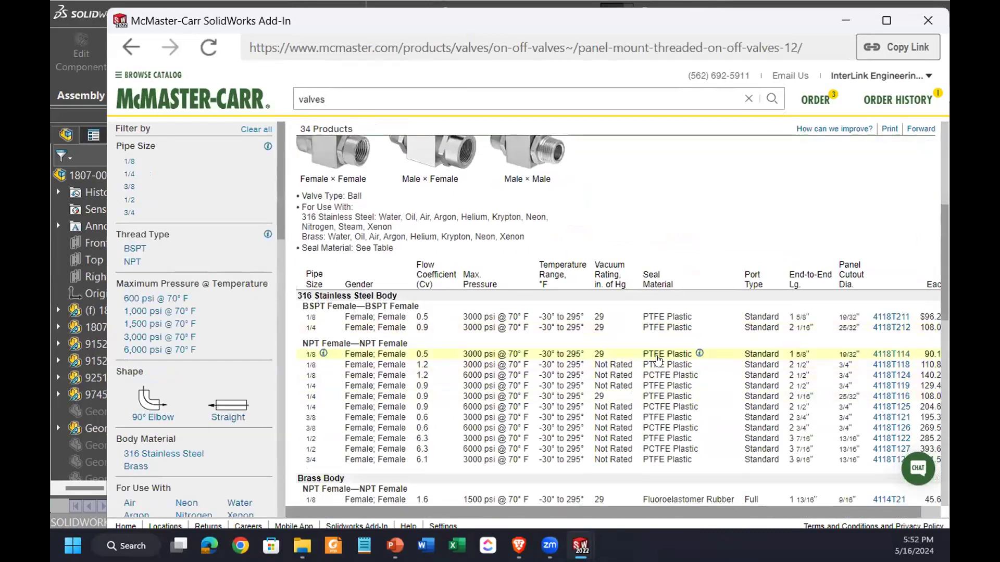
click(737, 354)
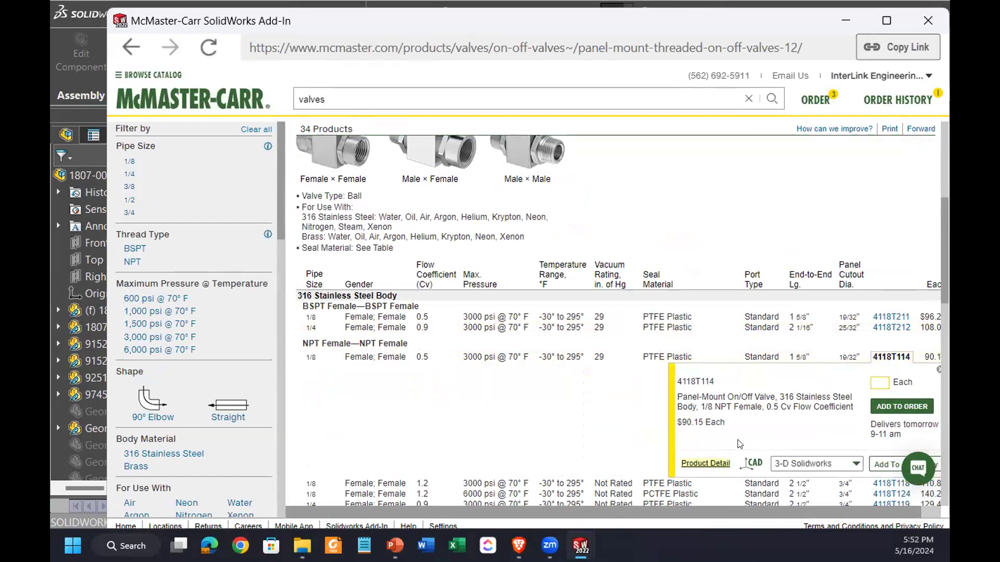
click(707, 463)
Save the valve as 4118T114_Panel-Mount On Off Valve.SLDPRT in the Downloads folder and insert it into the assembly beside the red lockout.
click(761, 257)
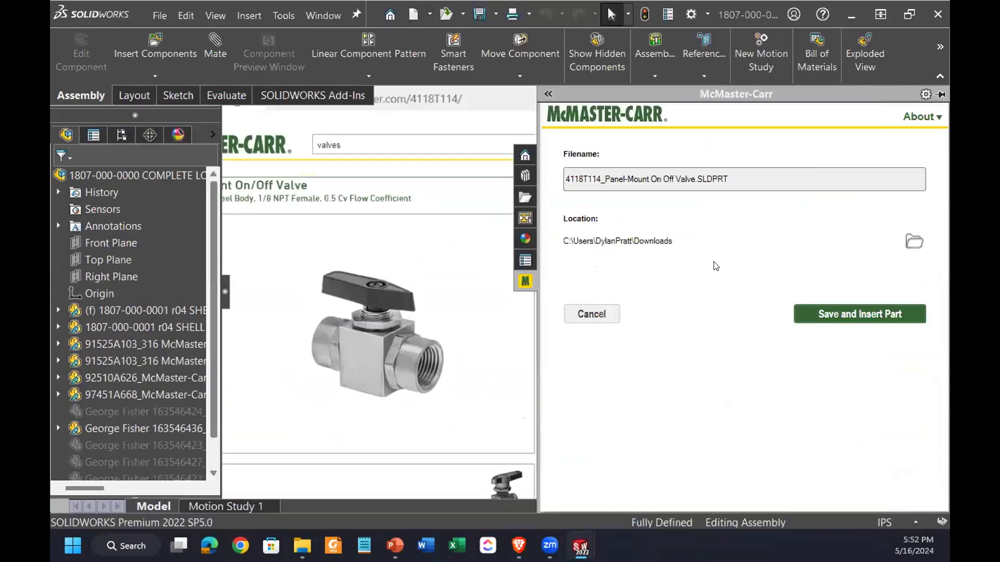
click(850, 313)
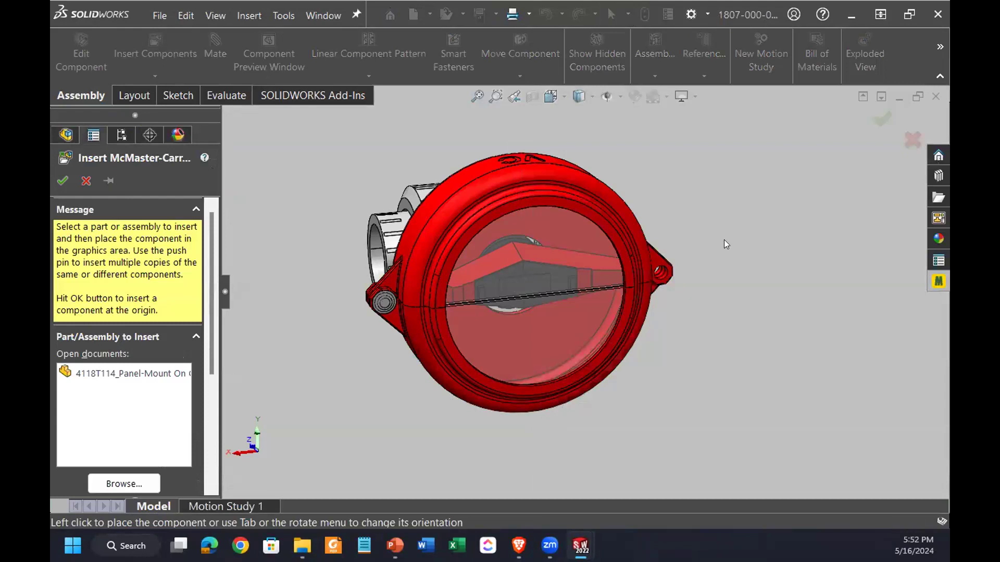
click(78, 374)
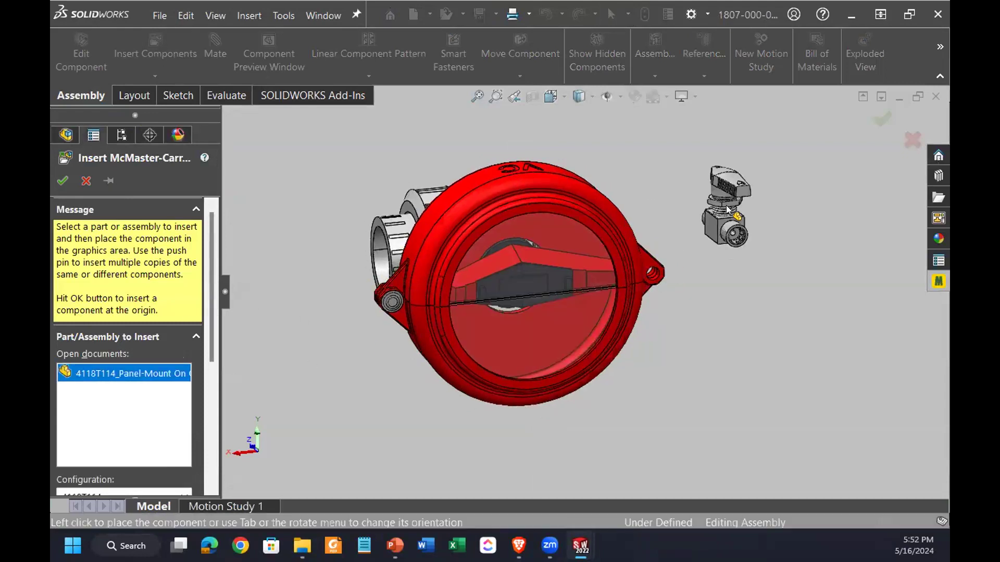
click(62, 181)
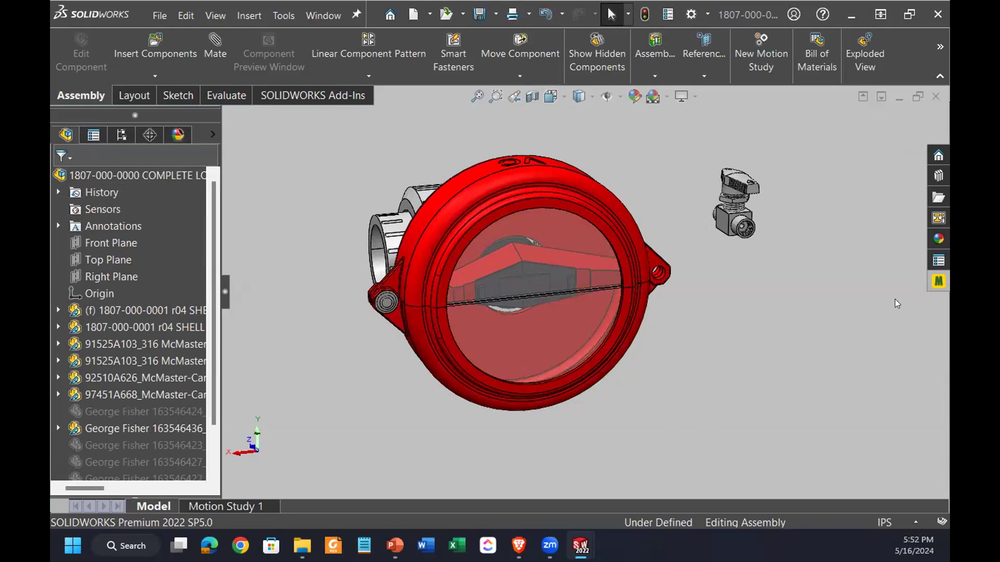
Check the add-in's list of McMaster-Carr components for the newly inserted valve.
click(940, 280)
mouse_move(744, 263)
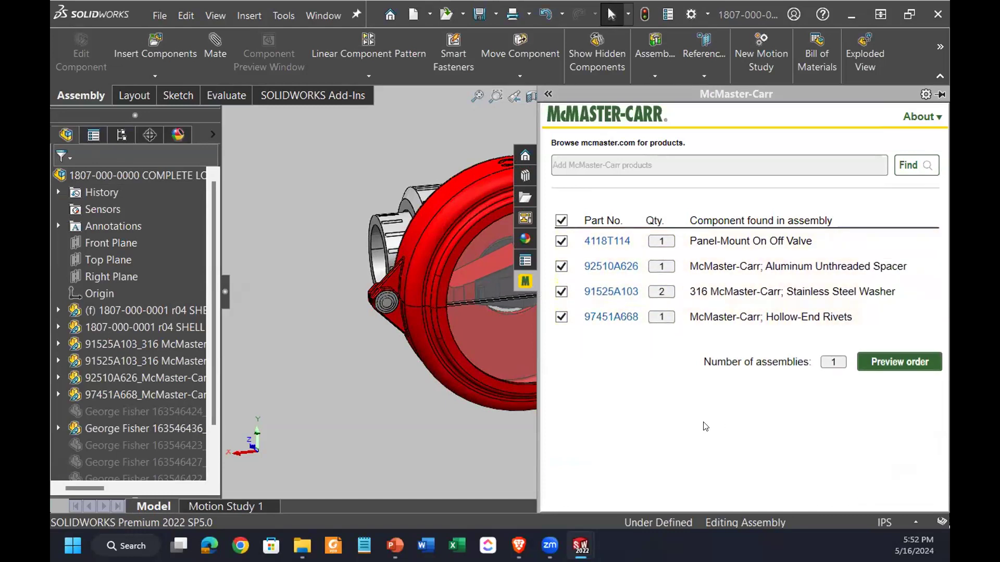
click(391, 382)
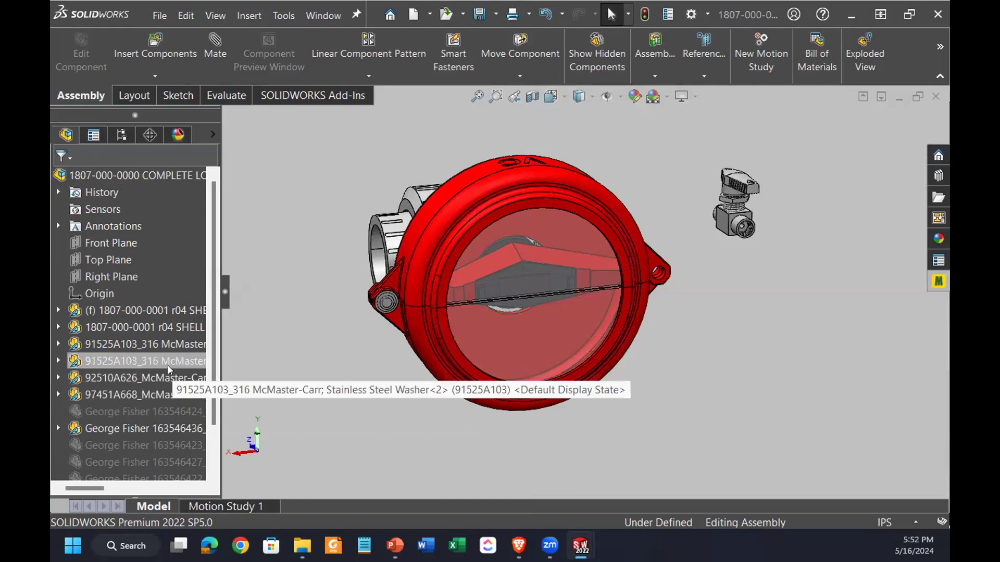
Examine the 91525A103 stainless steel washer on the red lockout's hinge tab from the back and side.
mouse_move(167, 365)
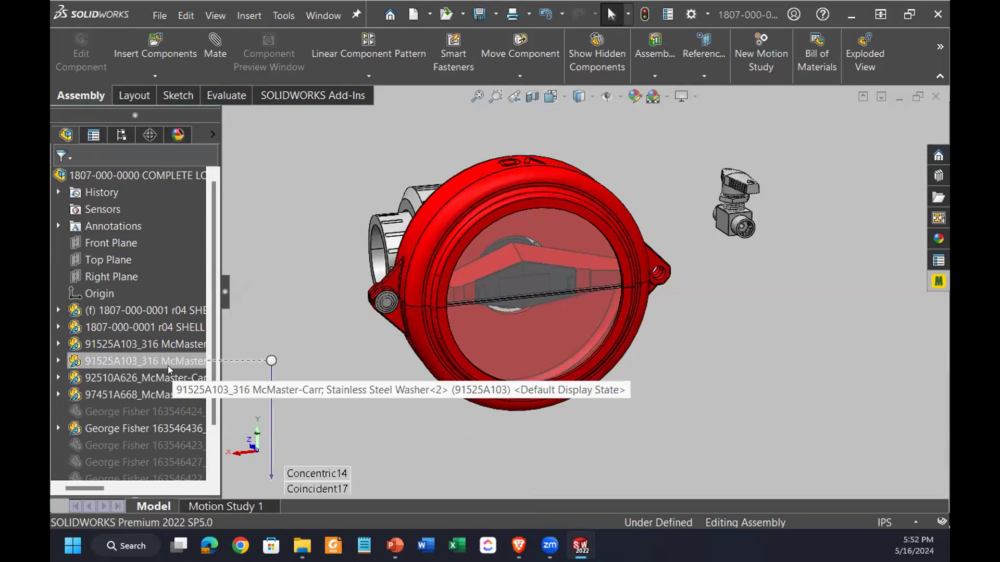
click(132, 364)
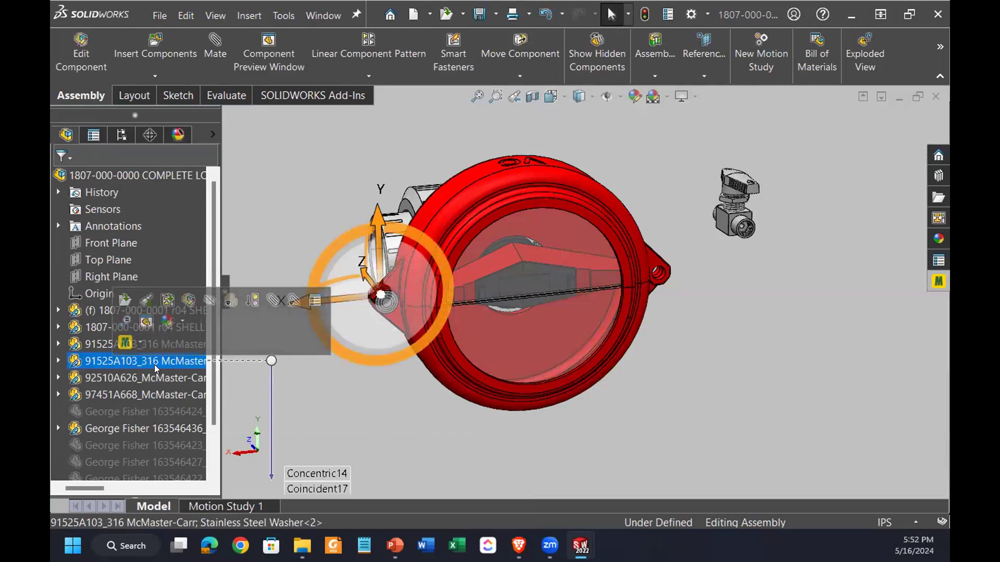
middle_drag(473, 288, 797, 320)
click(817, 310)
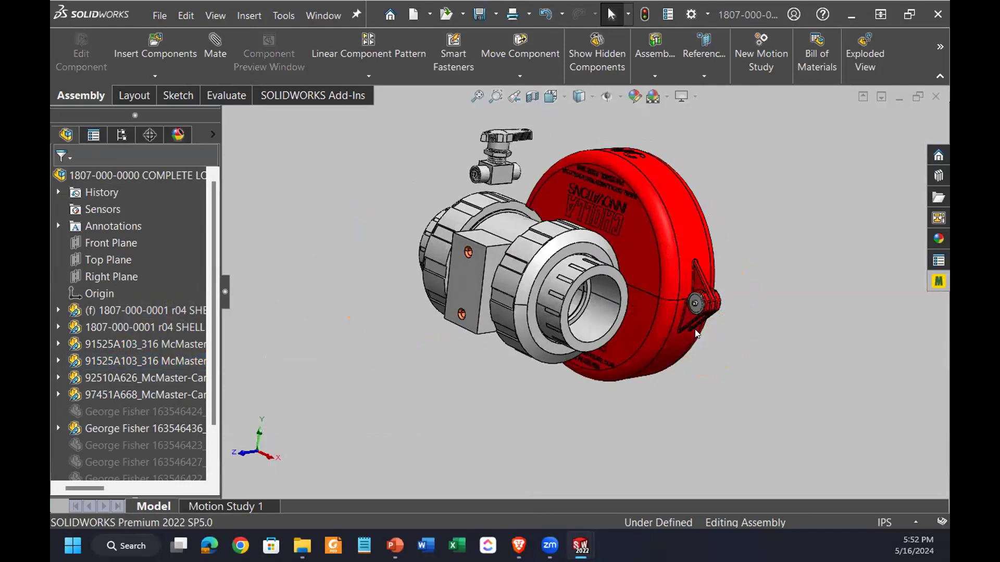
scroll(695, 330, down, 2)
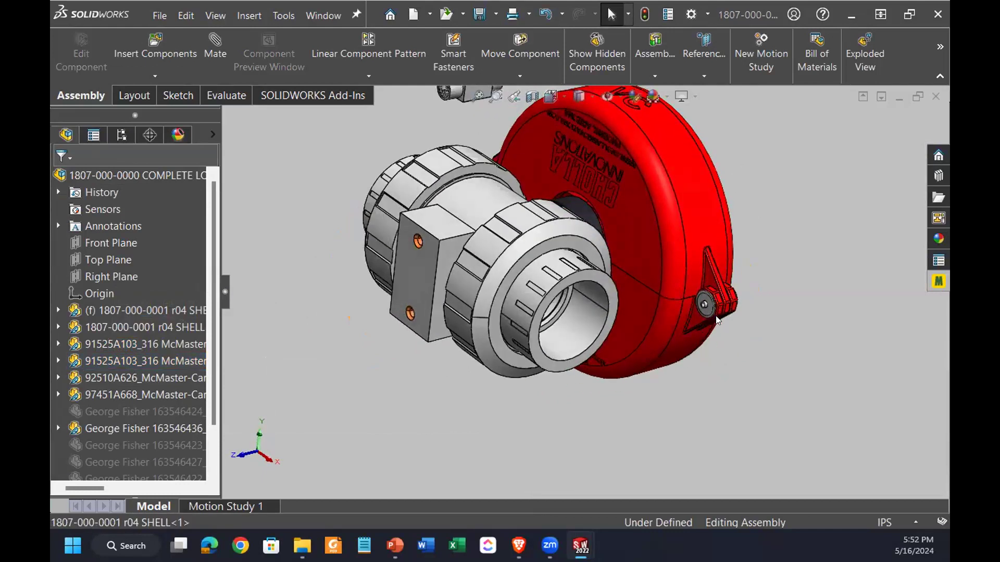
scroll(782, 242, up, 3)
scroll(616, 252, down, 1)
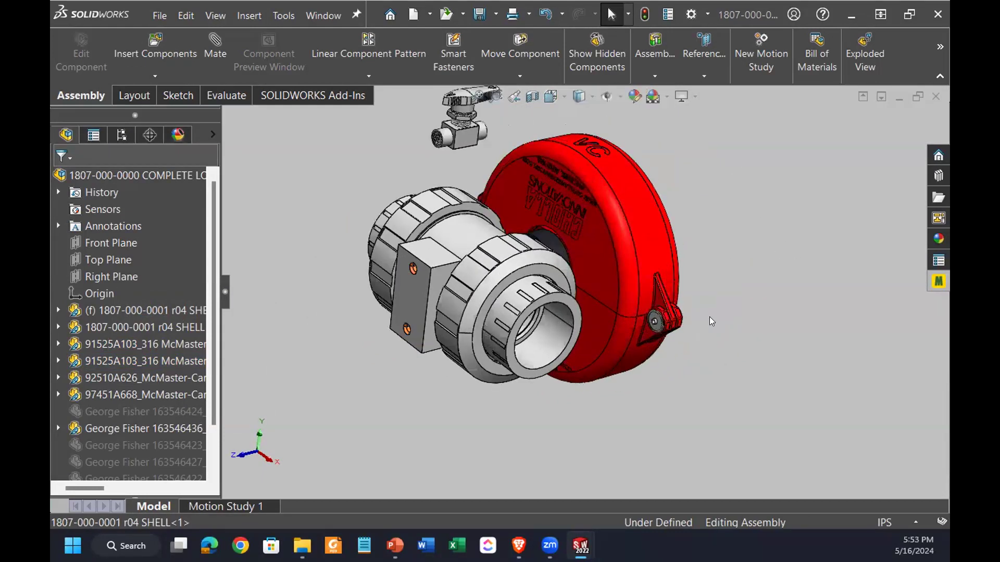
scroll(635, 331, down, 3)
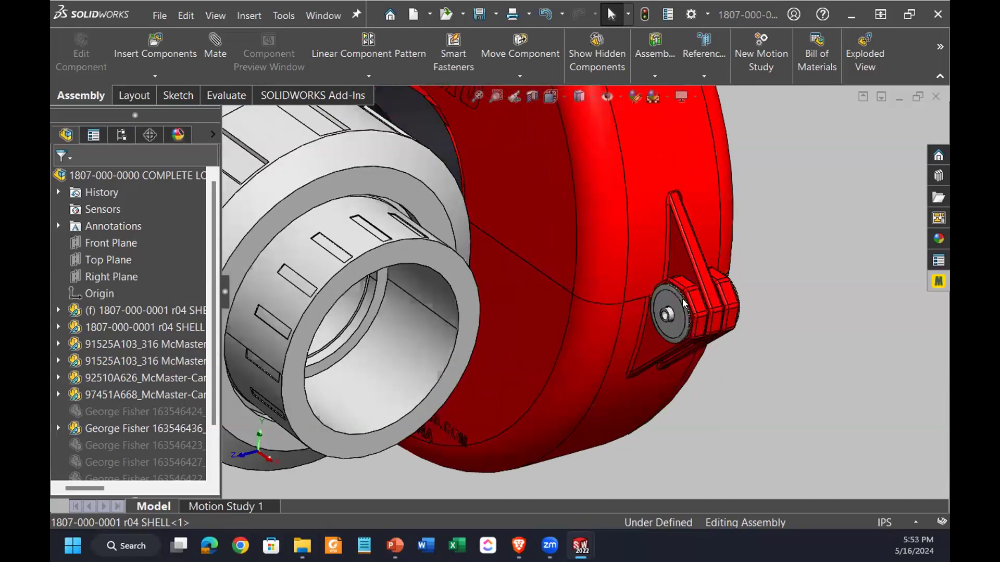
scroll(652, 340, down, 3)
scroll(510, 304, up, 3)
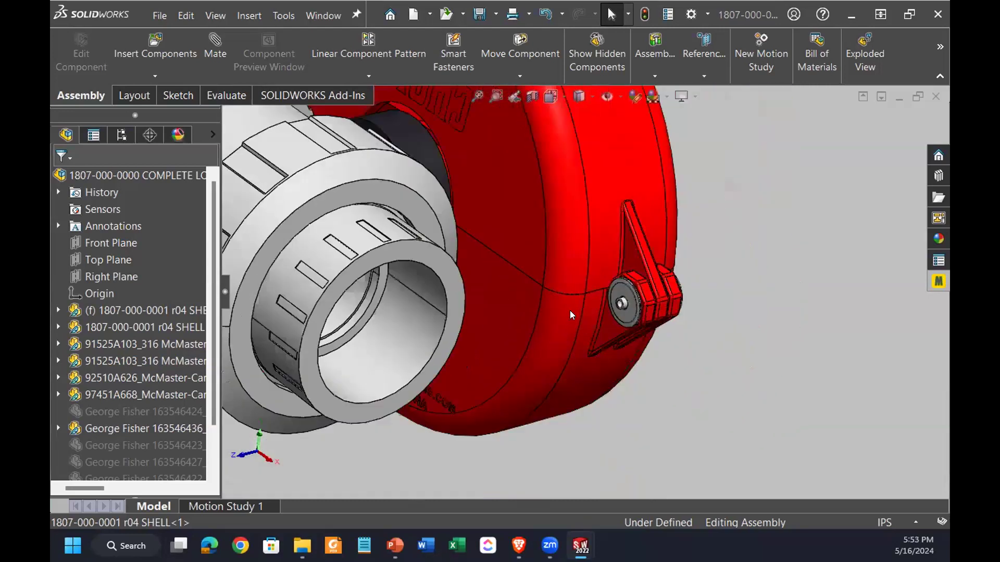
middle_drag(570, 310, 651, 315)
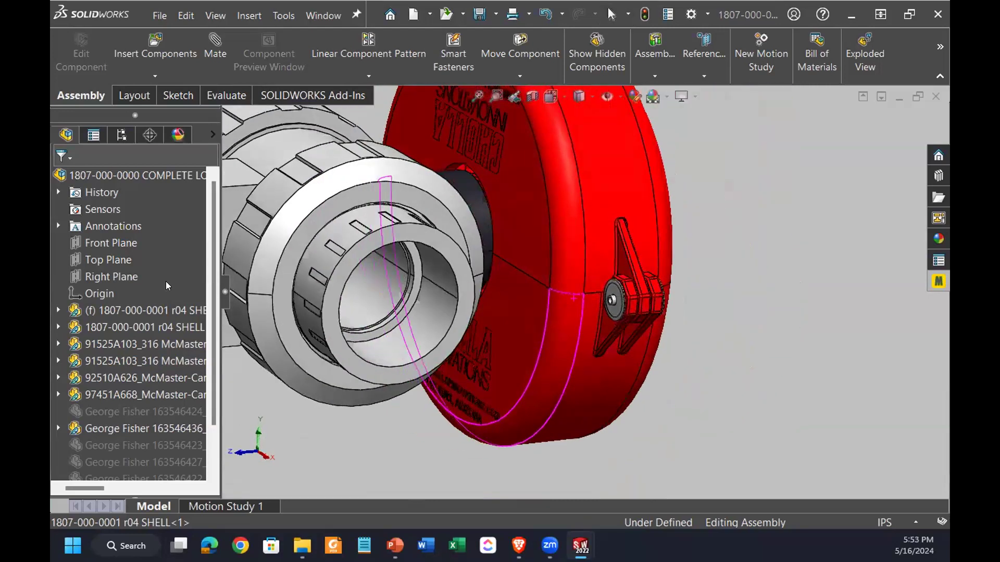
Open the first 91525A103 washer in its own part window, then close it to return to the assembly.
click(141, 344)
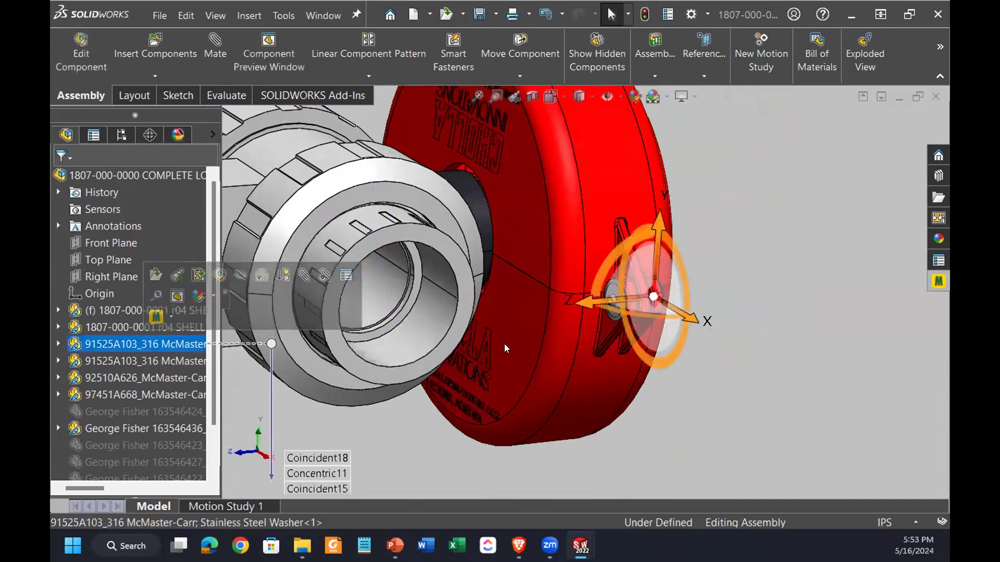
right_click(177, 343)
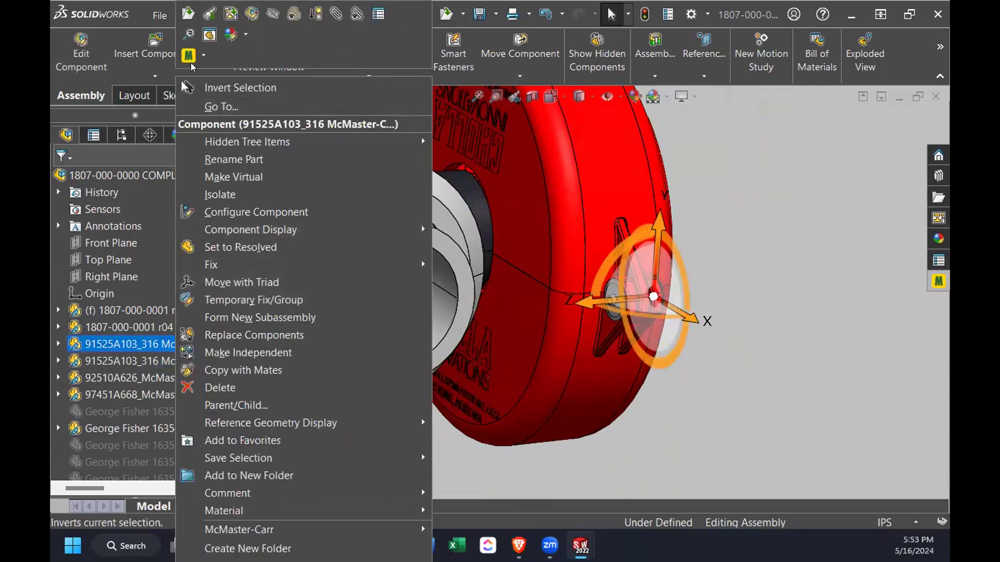
click(212, 17)
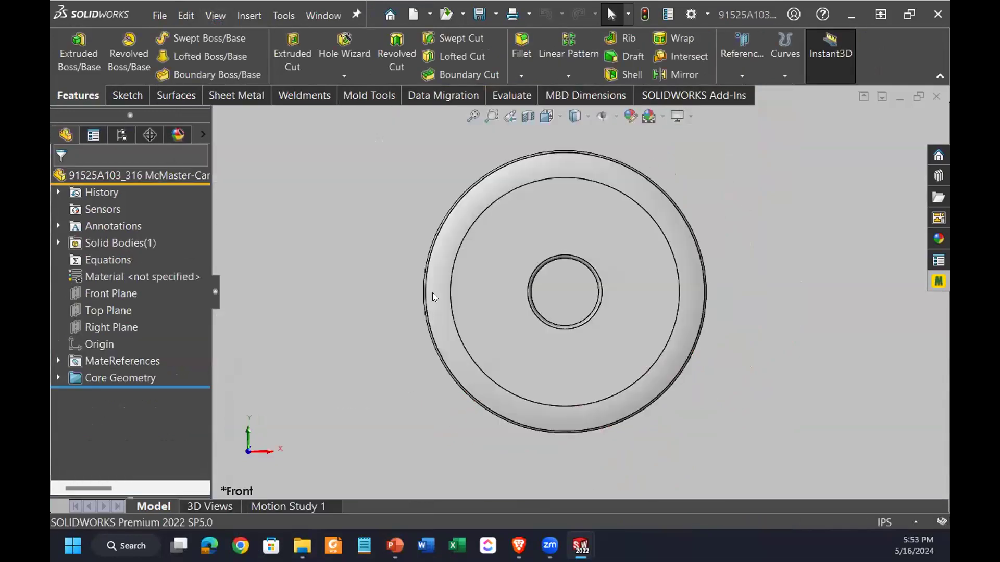
click(938, 97)
Open the inserted 4118T114 panel-mount on/off valve in its own part window.
middle_drag(571, 353, 643, 457)
click(642, 456)
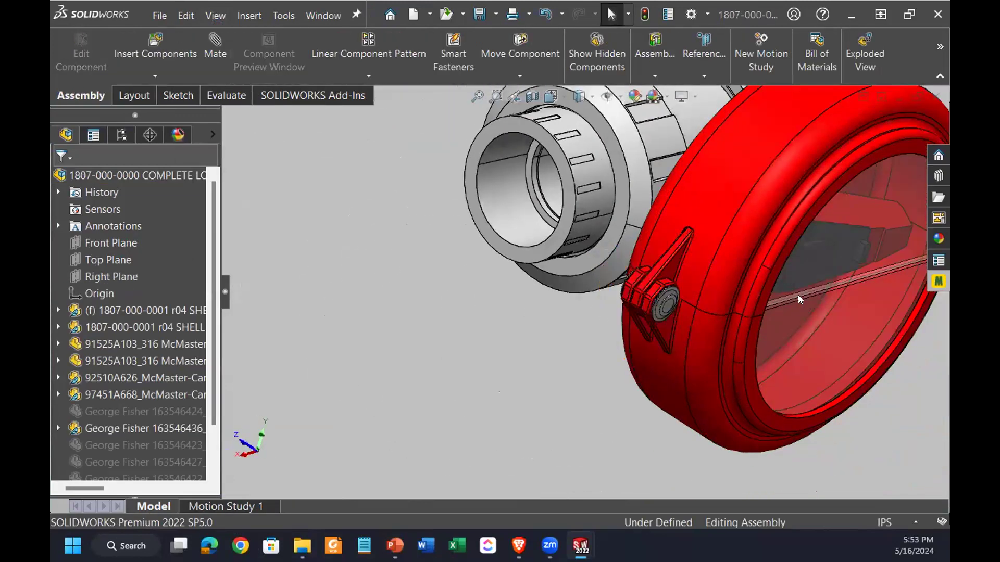
middle_drag(797, 295, 737, 307)
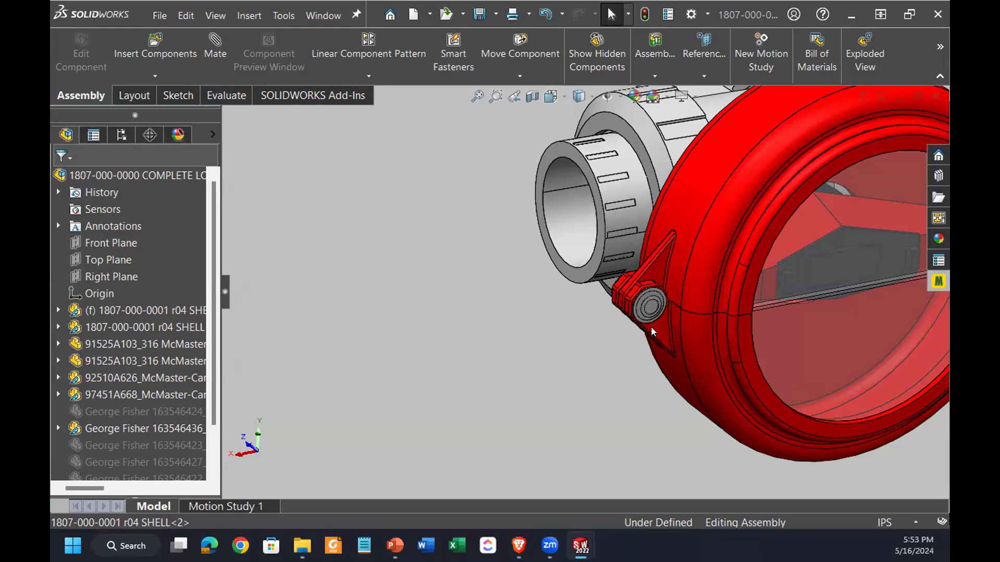
scroll(832, 243, up, 8)
middle_drag(758, 252, 683, 285)
scroll(691, 240, down, 2)
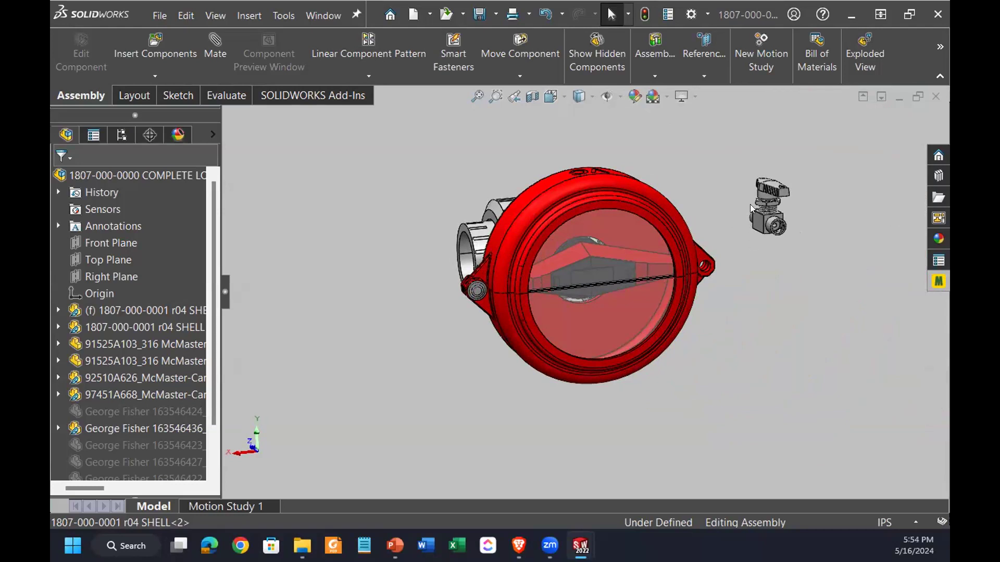
right_click(767, 228)
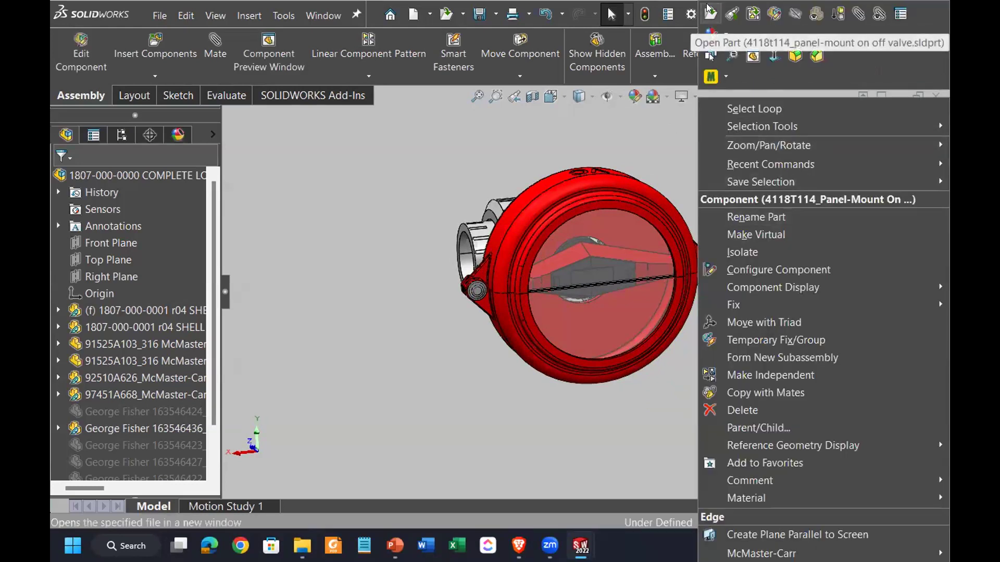
key(Escape)
click(765, 224)
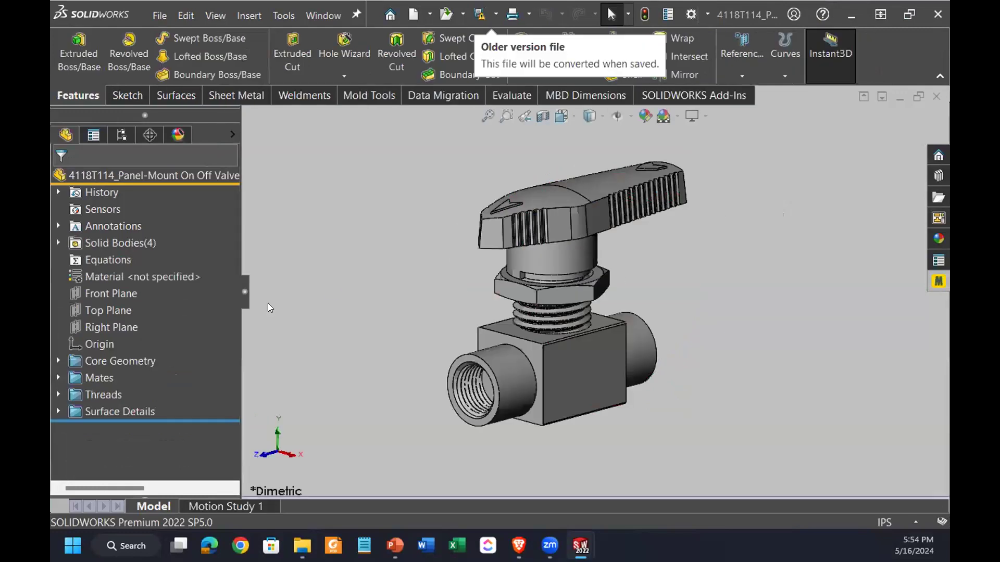
Expand the valve's Core Geometry and Handle folders and inspect the handle's Boss-Extrude7 feature.
click(54, 356)
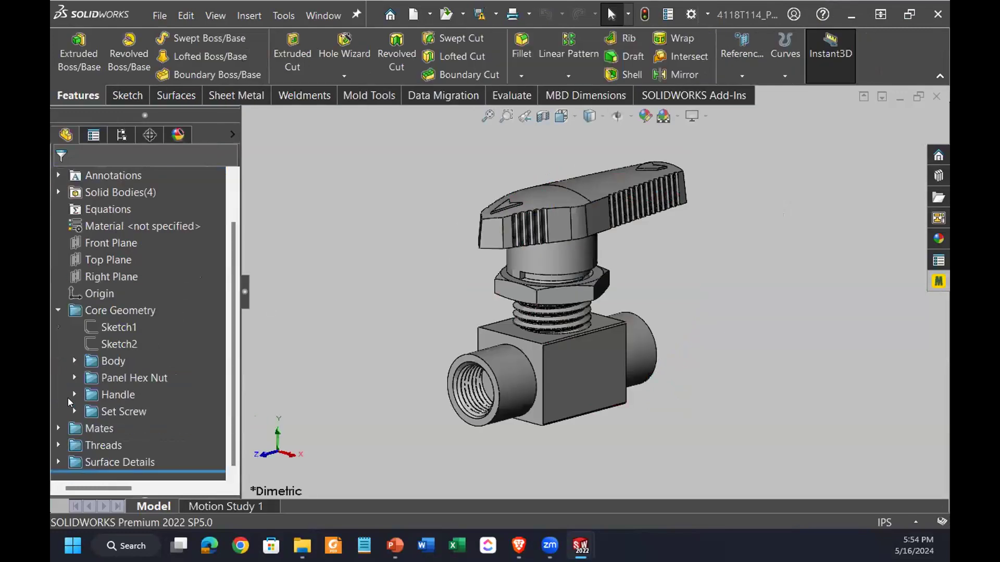
click(76, 396)
click(125, 395)
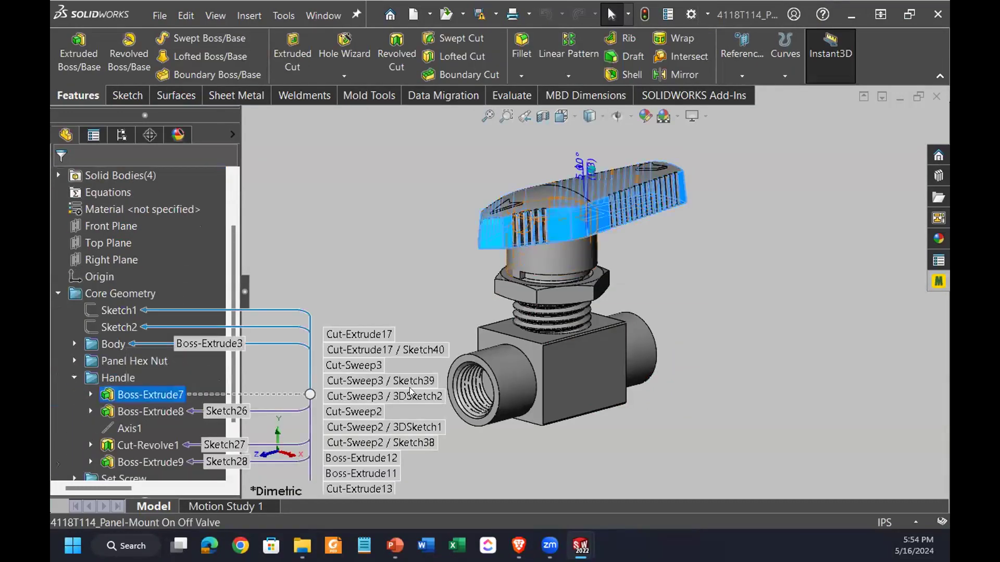
click(437, 222)
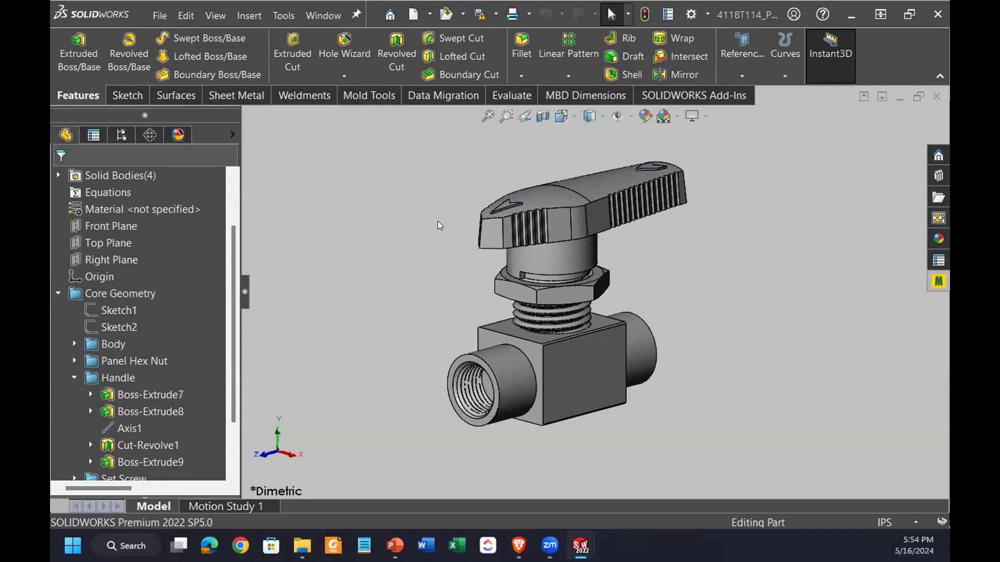
Return to the lockout assembly from the valve part and maximize the assembly window.
click(887, 94)
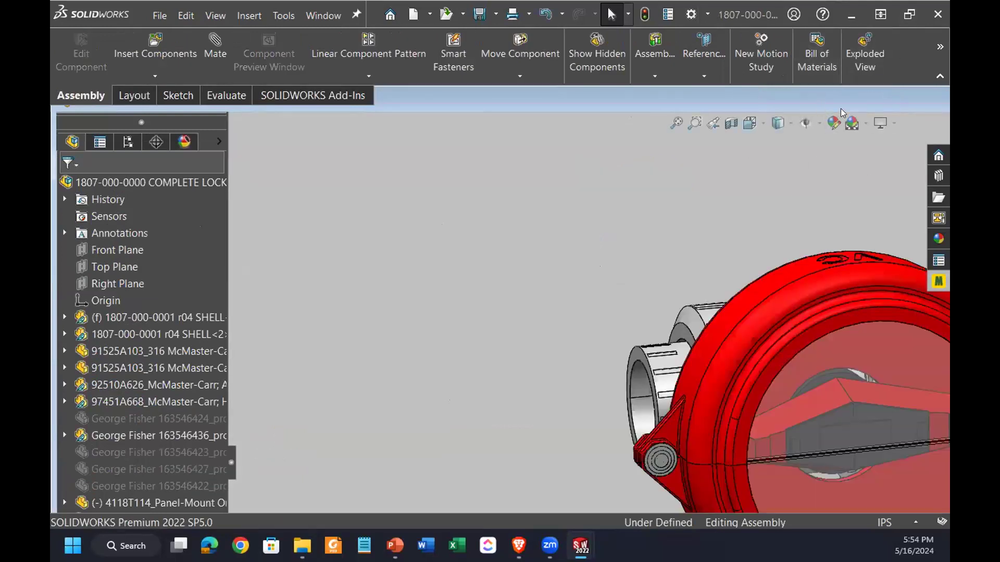
drag(832, 106, 809, 151)
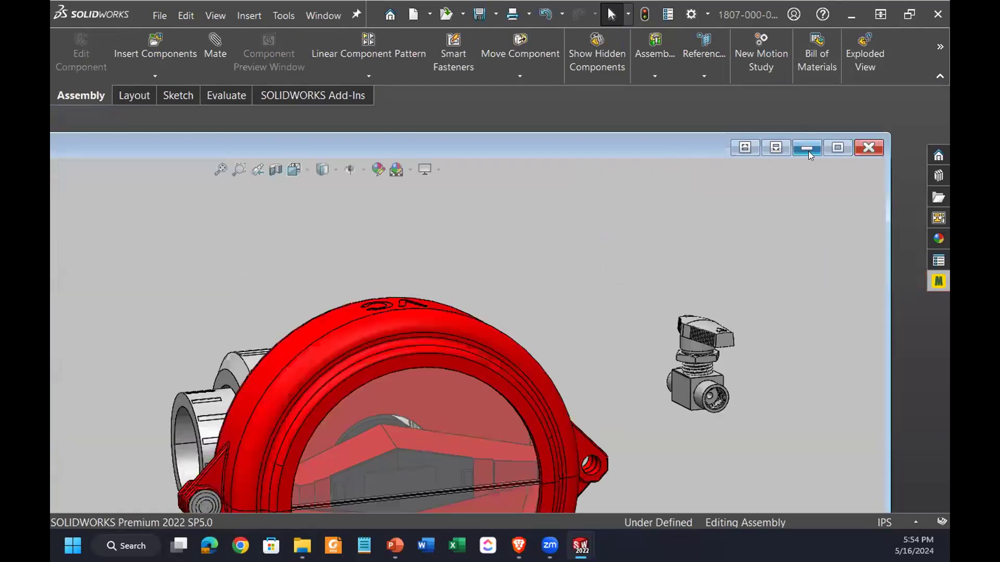
click(850, 148)
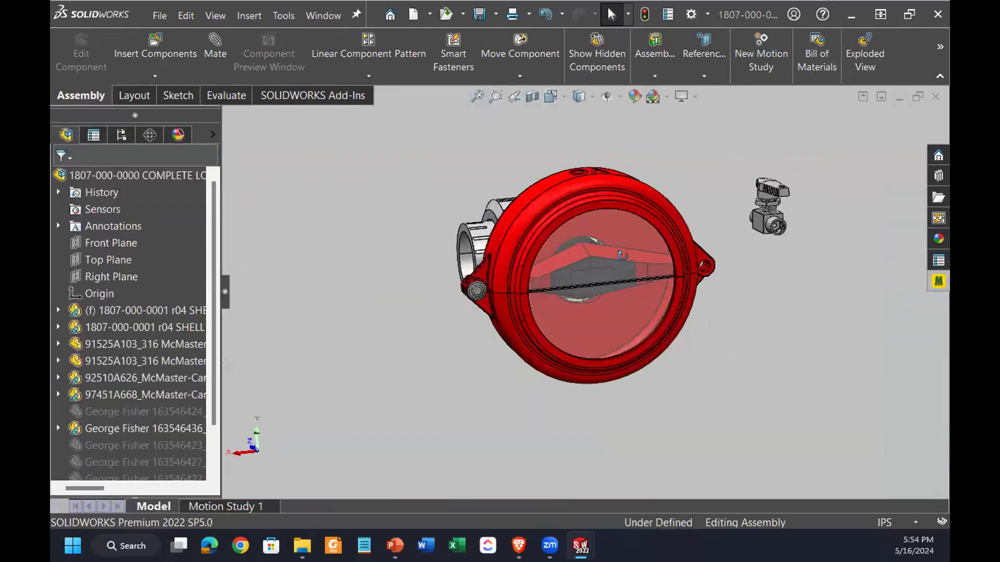
Start replacing the 91525A103 stainless steel washers from the McMaster-Carr add-in's component list.
middle_drag(623, 255, 628, 299)
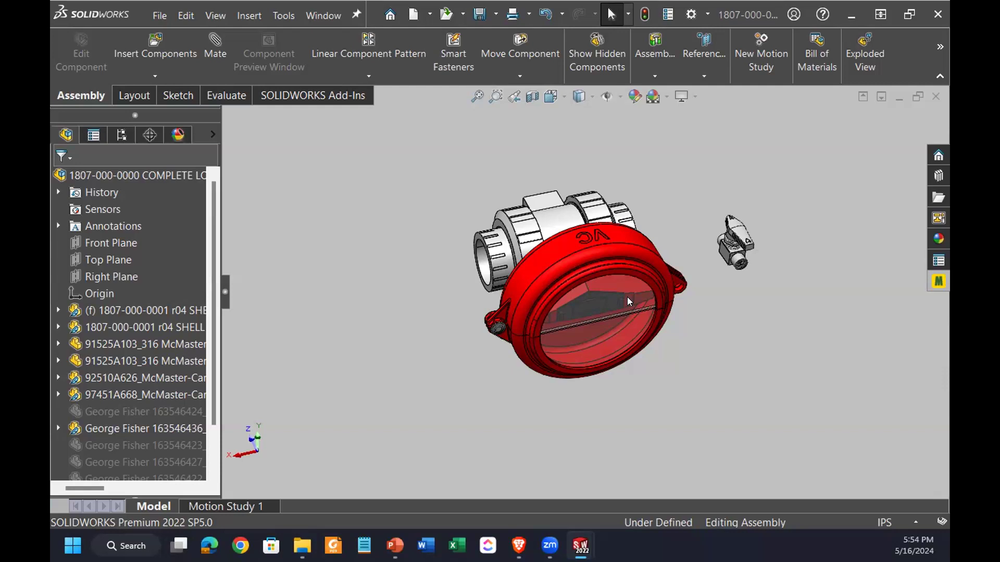
scroll(585, 224, down, 3)
middle_drag(585, 223, 609, 237)
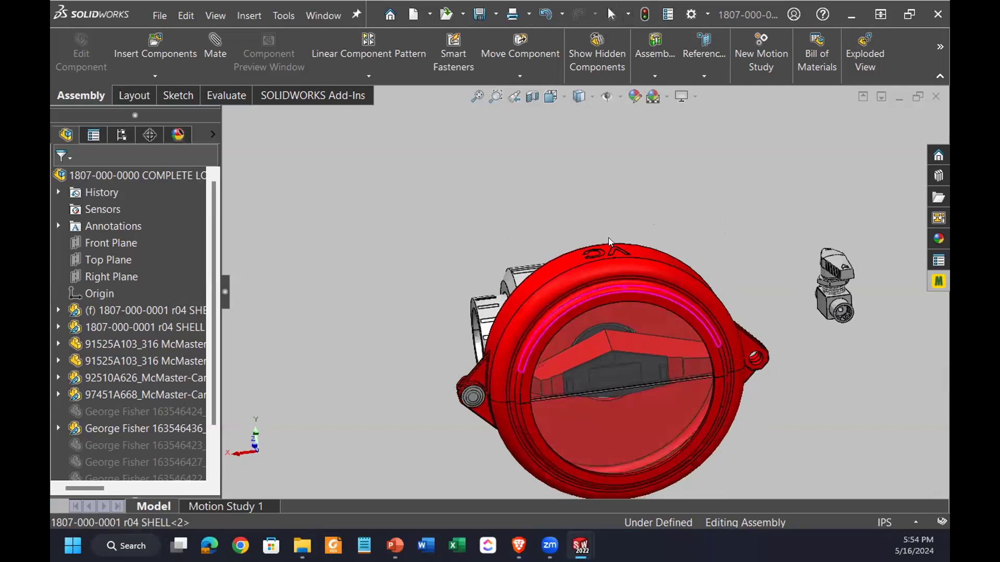
click(939, 281)
scroll(440, 341, down, 2)
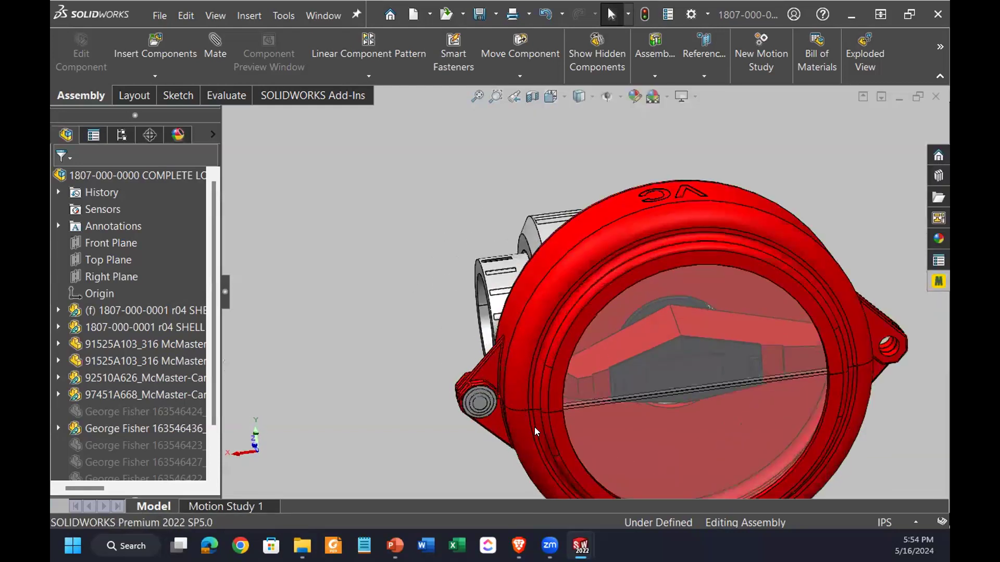
middle_drag(534, 427, 898, 286)
scroll(595, 410, down, 1)
click(938, 281)
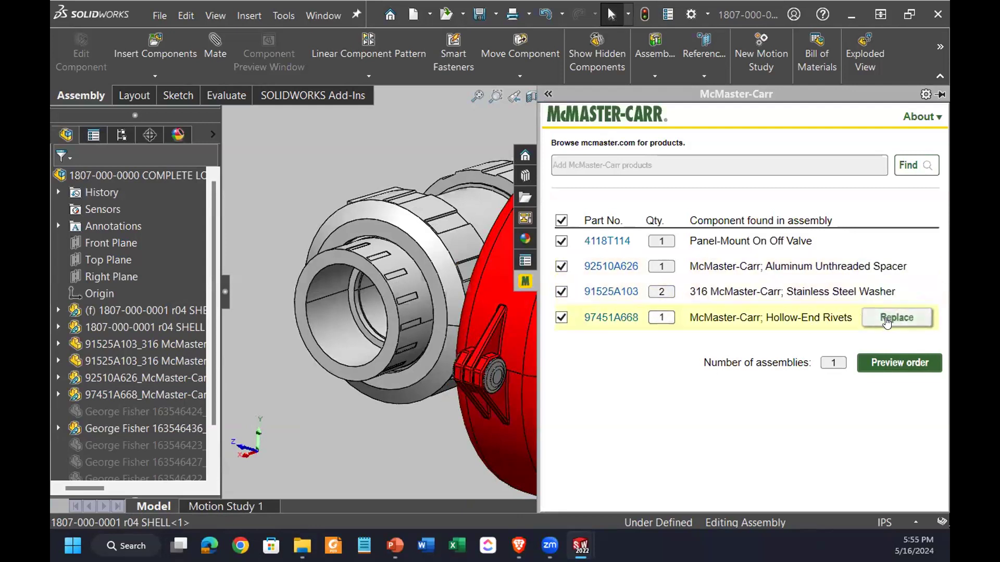
click(892, 293)
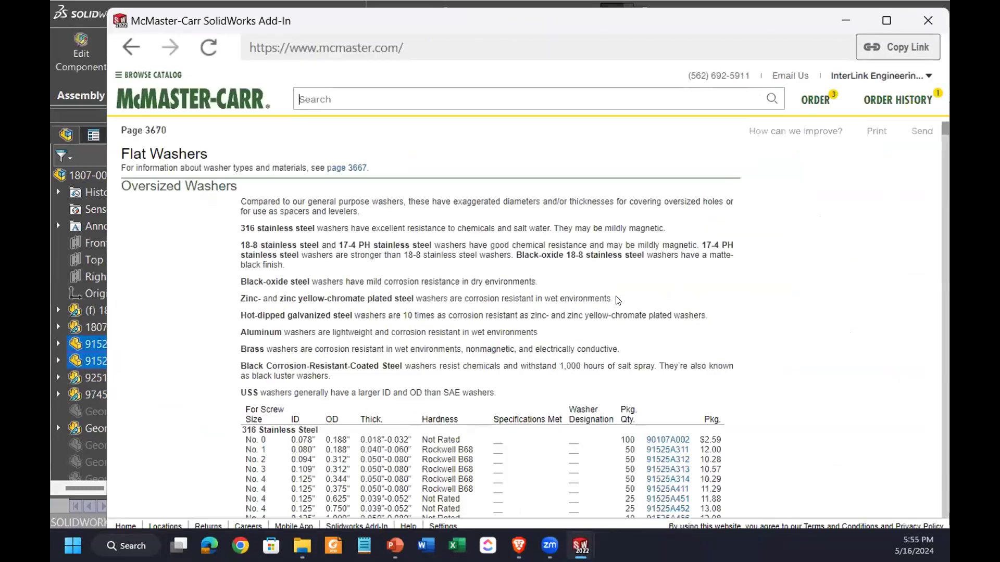
Choose the 91525A316 oversized washer from the catalog and save it as 91525A316_316 Stainless Steel Washer.SLDPRT in Downloads for replacement.
scroll(546, 354, down, 2)
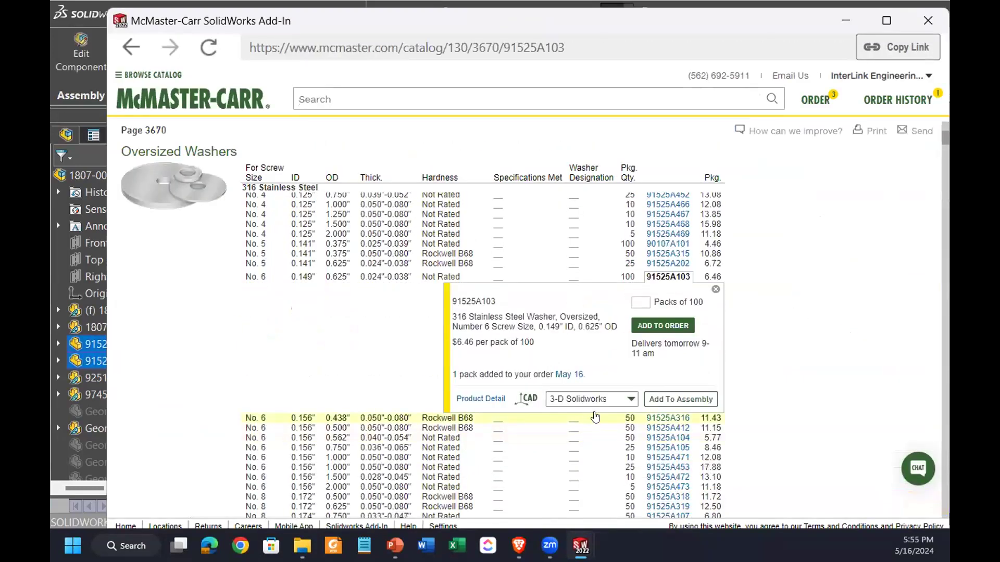
click(652, 418)
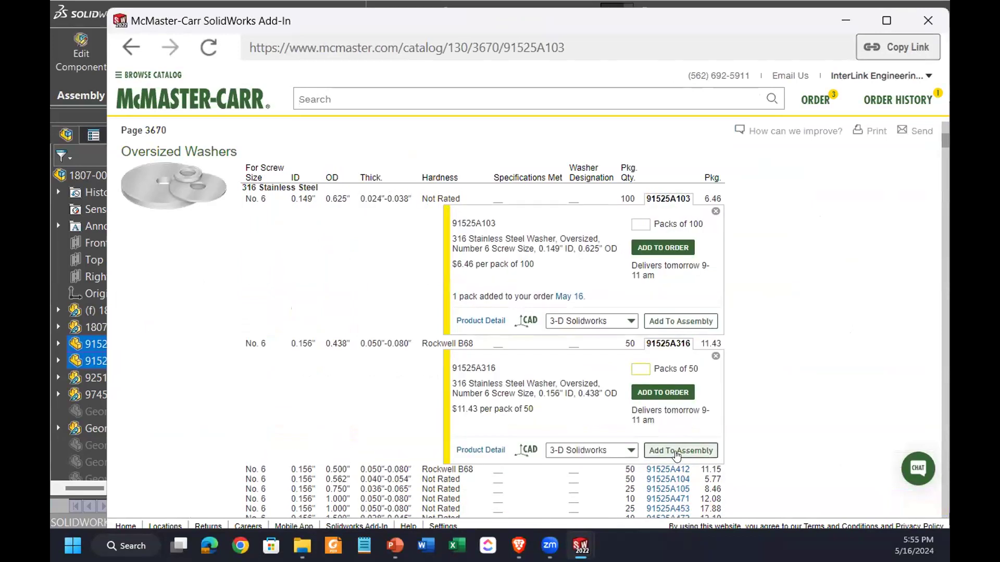
click(676, 452)
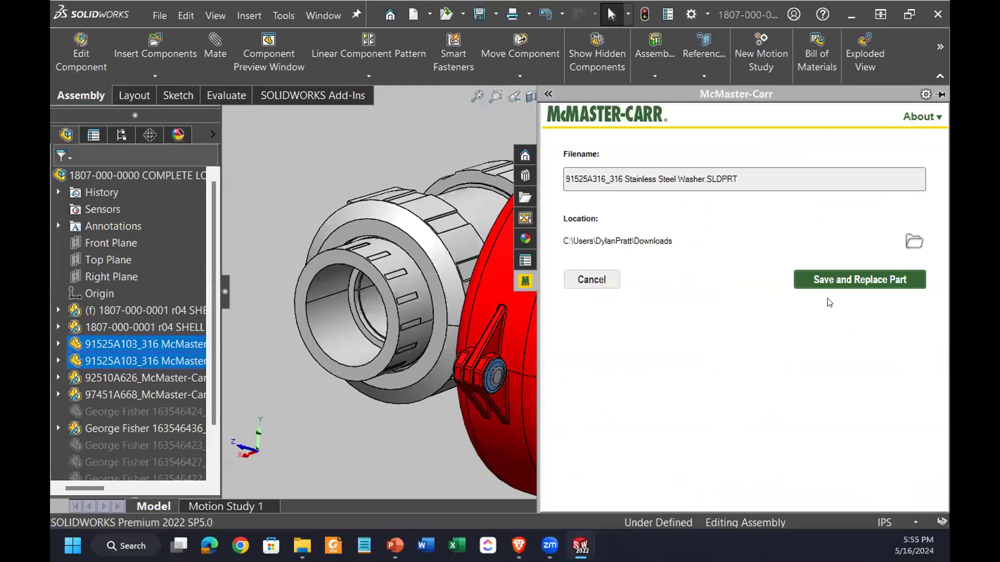
click(841, 280)
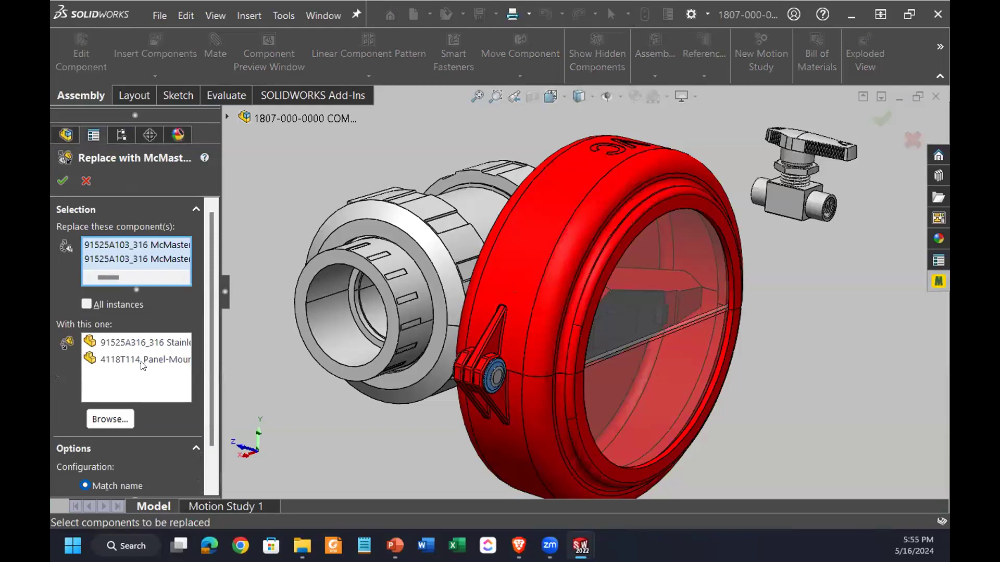
Try to replace only the first listed 91525A103 washer with 91525A316_316 Stainless Steel Washer, removing the other instance from the replacement selection.
click(145, 342)
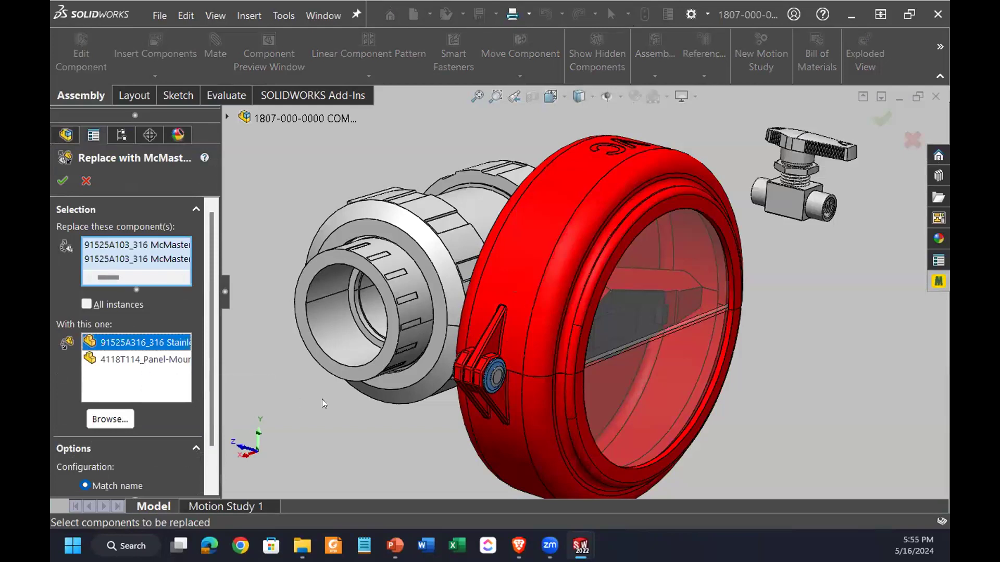
scroll(478, 375, down, 2)
scroll(478, 375, down, 3)
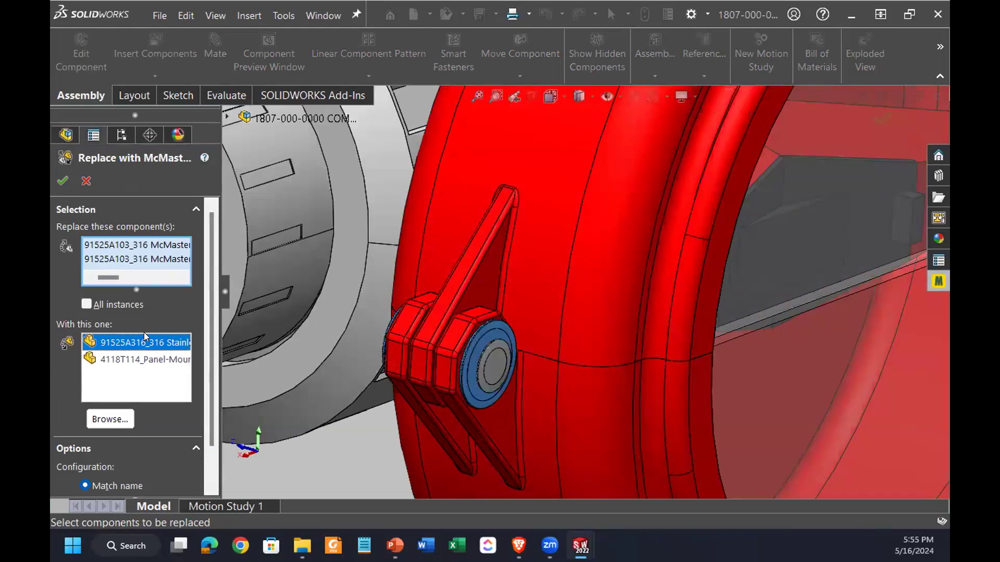
middle_drag(472, 325, 361, 319)
click(152, 258)
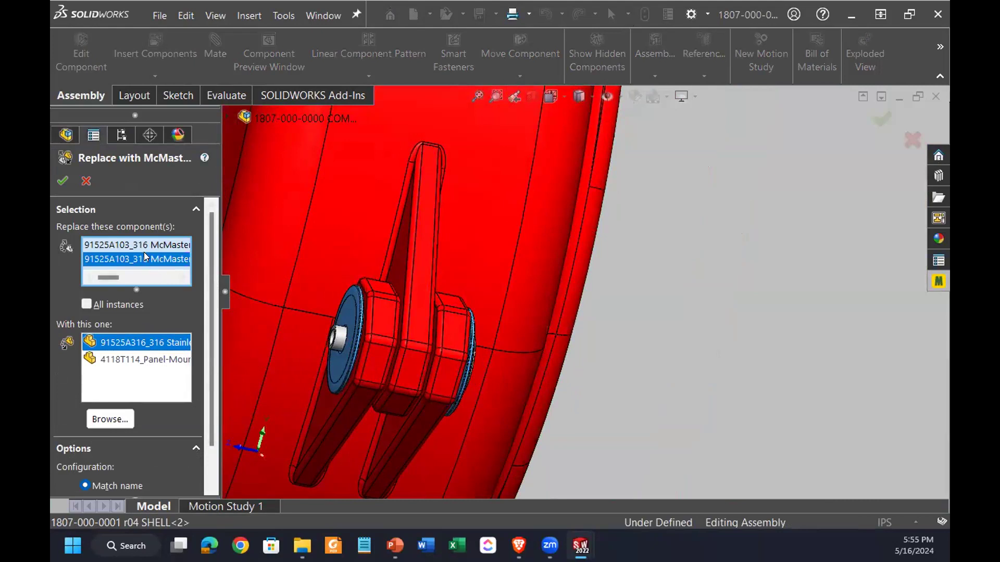
key(Delete)
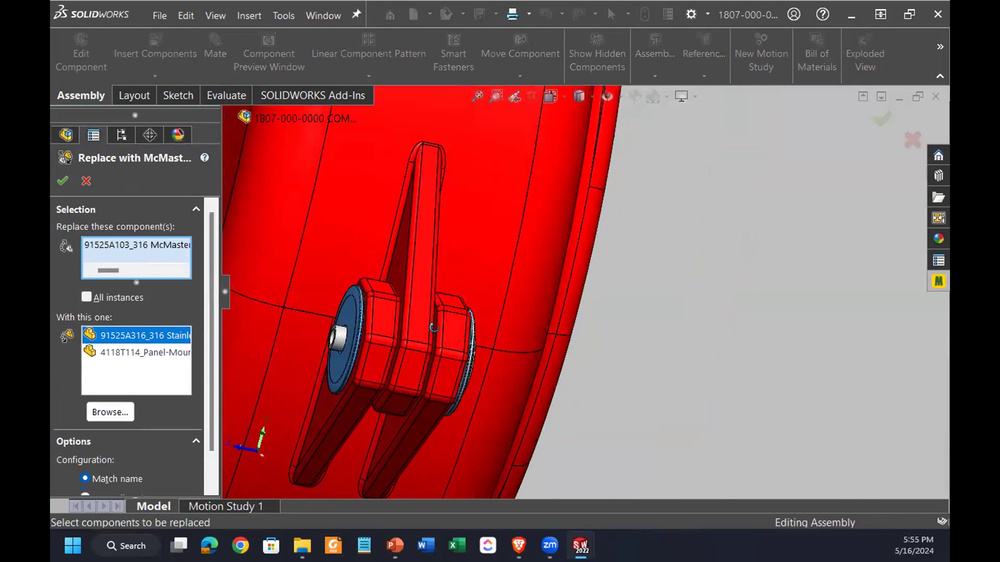
middle_drag(434, 328, 478, 326)
middle_drag(404, 352, 461, 354)
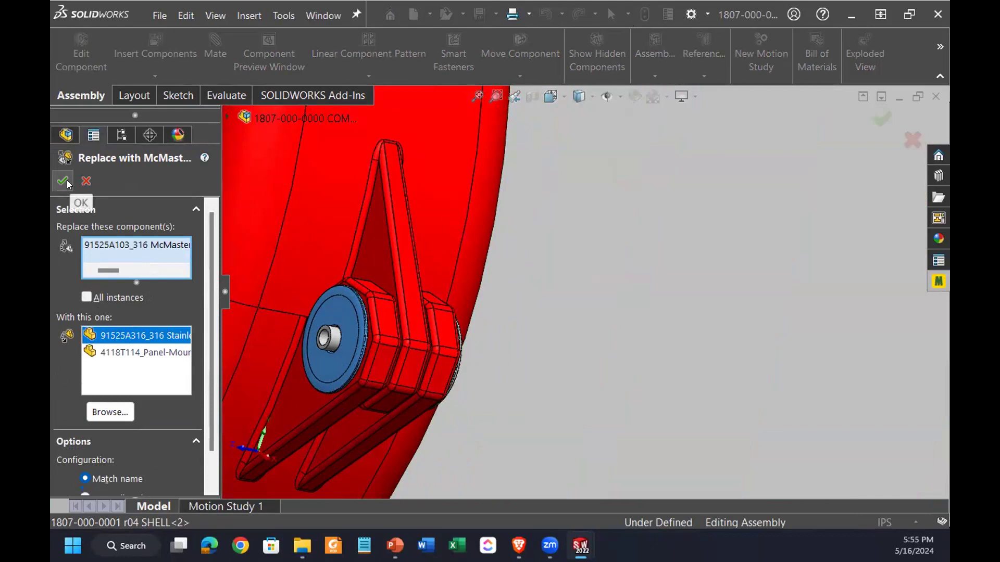
click(64, 181)
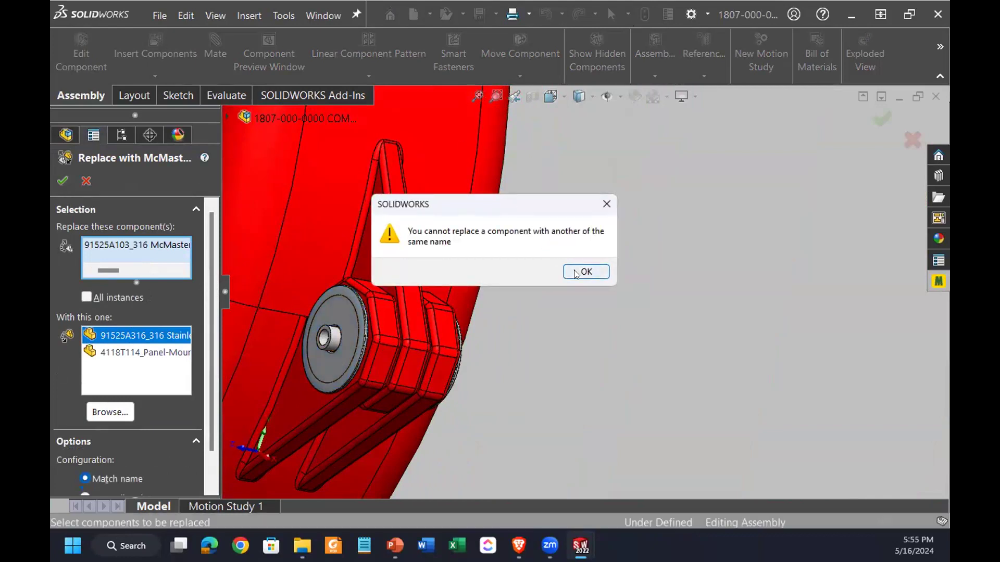
click(575, 271)
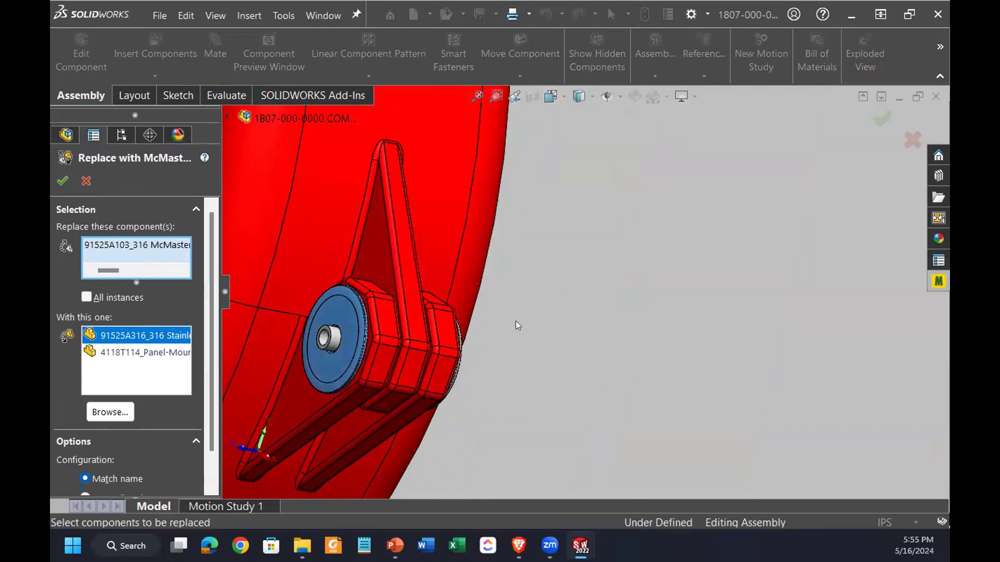
Try to replace the selected washer with 4118T114_Panel-Mount On Off Valve, discarding its missing mate entities, and return to the maximized assembly window.
click(150, 352)
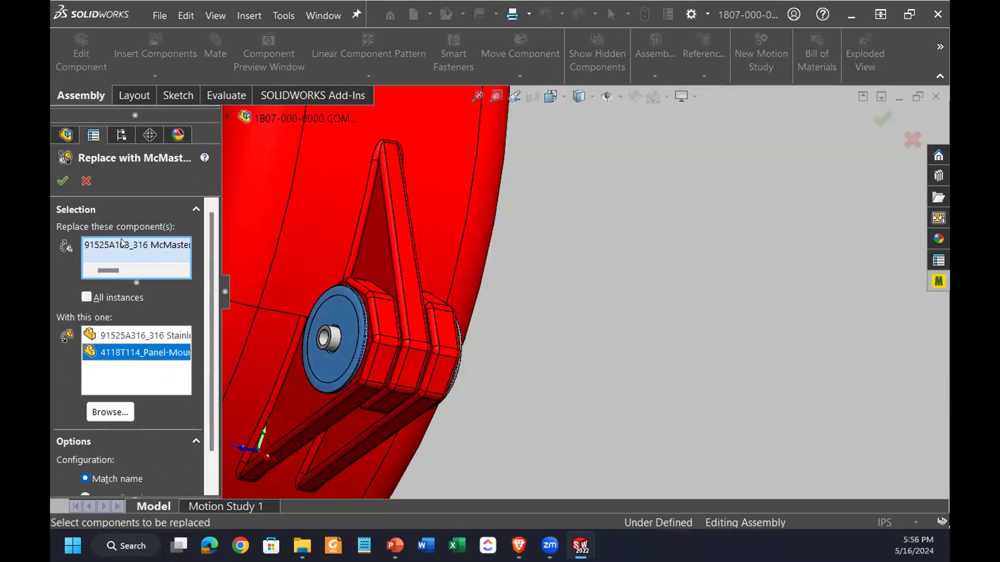
click(63, 181)
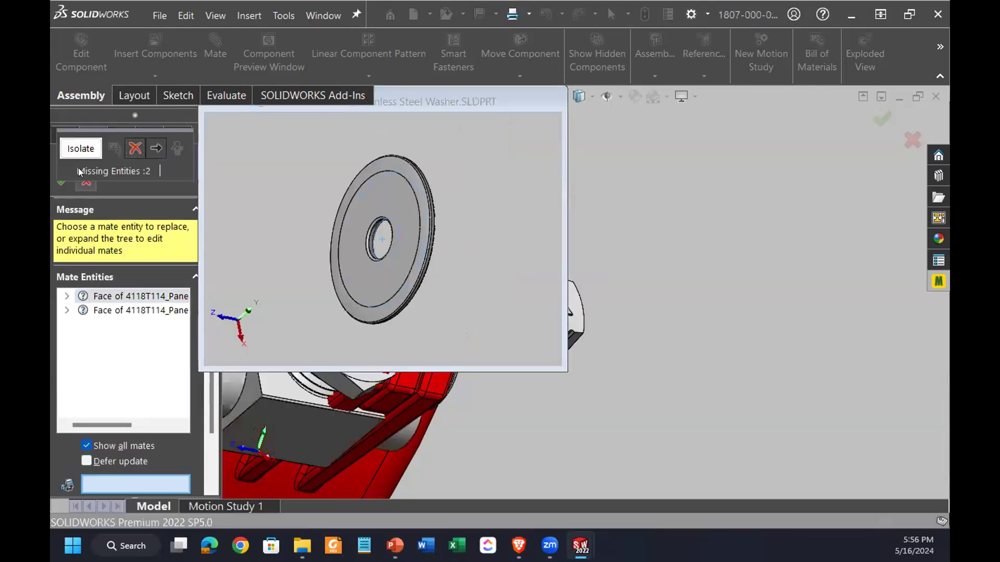
click(133, 149)
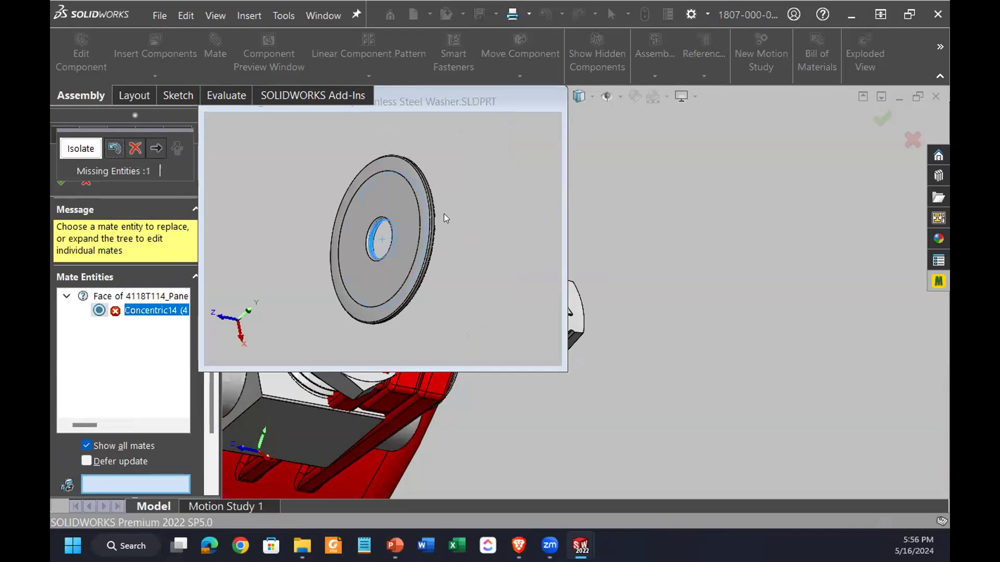
click(135, 148)
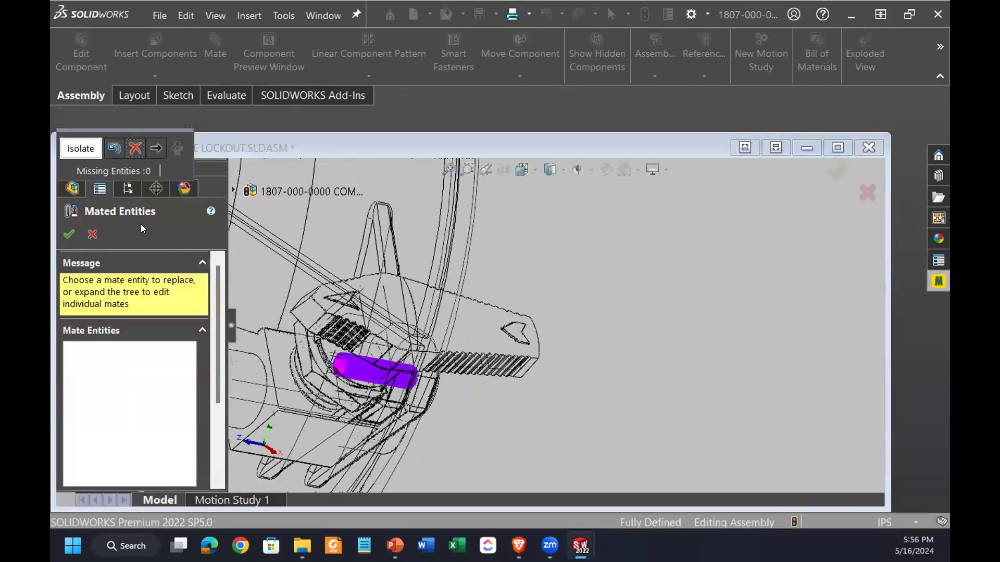
click(92, 234)
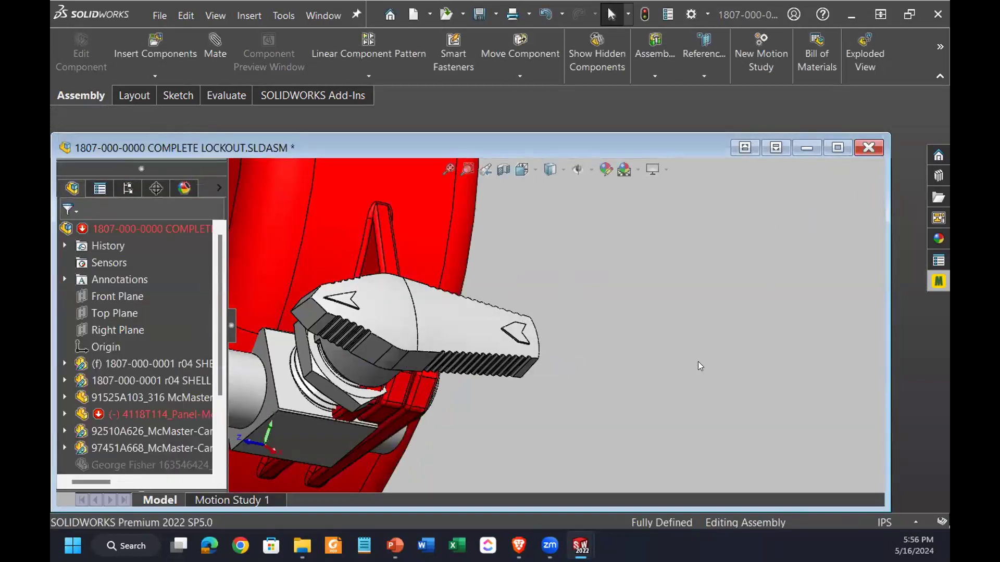
click(836, 149)
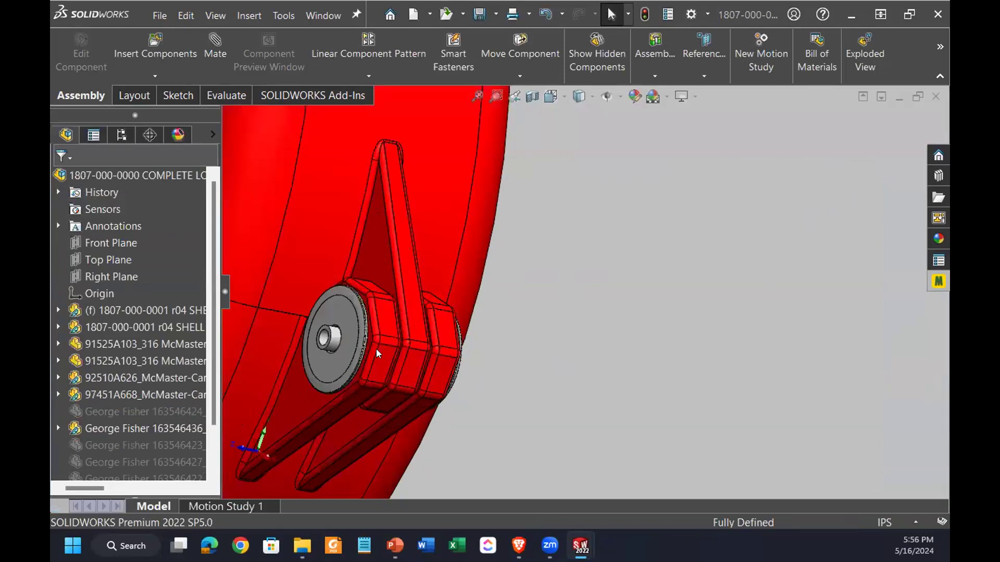
Choose the 91525A105 oversized washer as replacement for the 91525A103 washers and save it as 91525A105_316 Stainless Steel Washer.SLDPRT in Downloads.
click(348, 321)
click(939, 281)
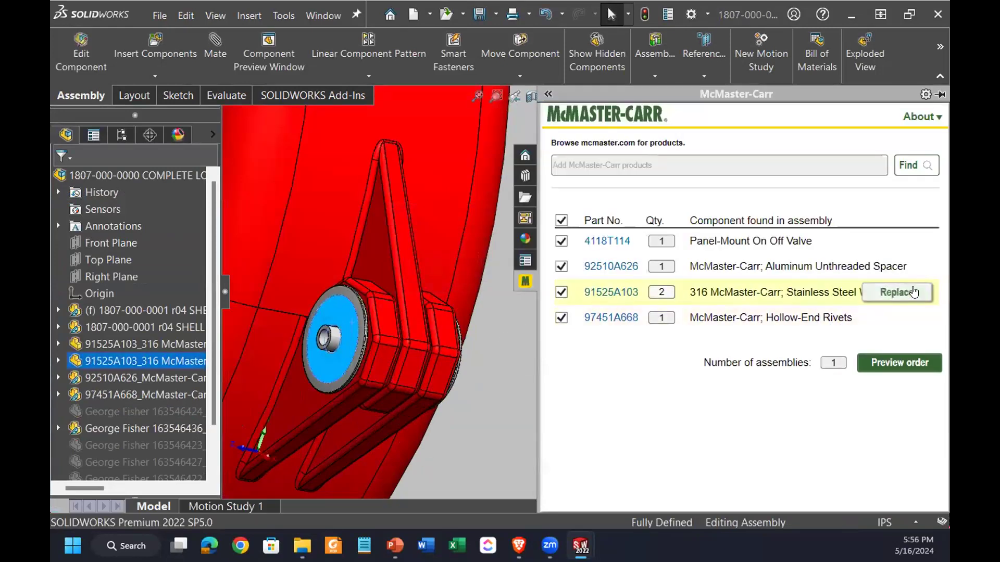
click(903, 291)
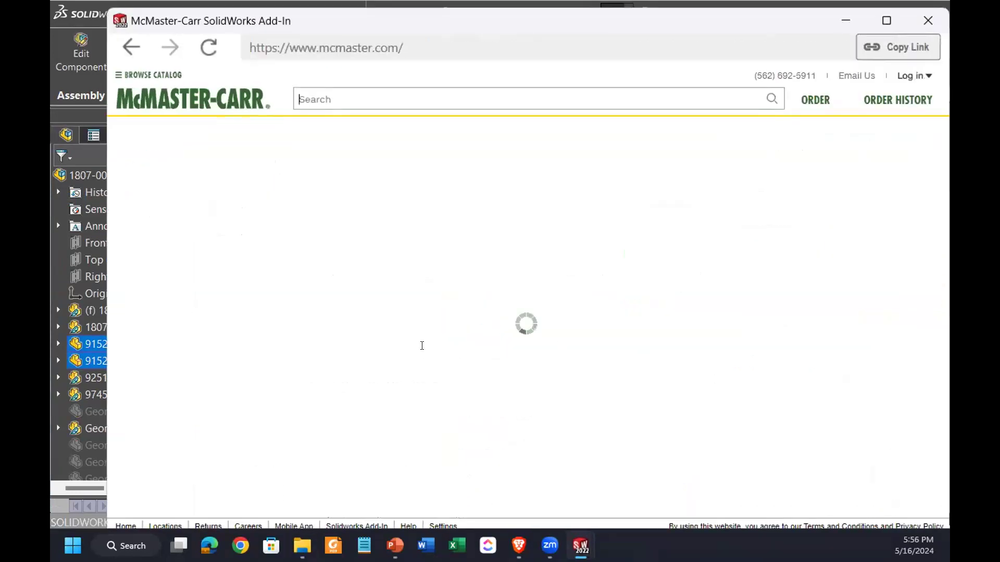
scroll(547, 375, down, 2)
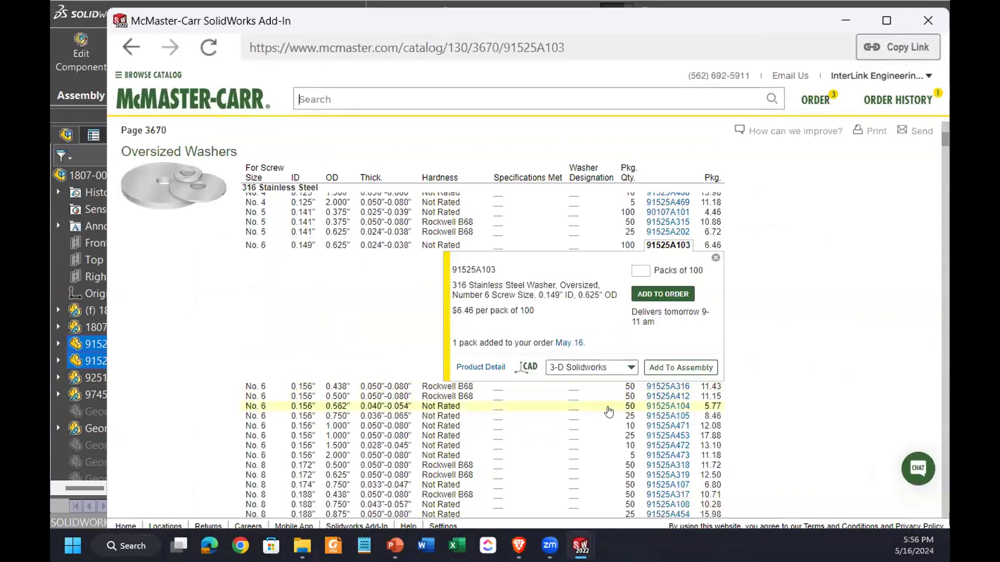
click(665, 415)
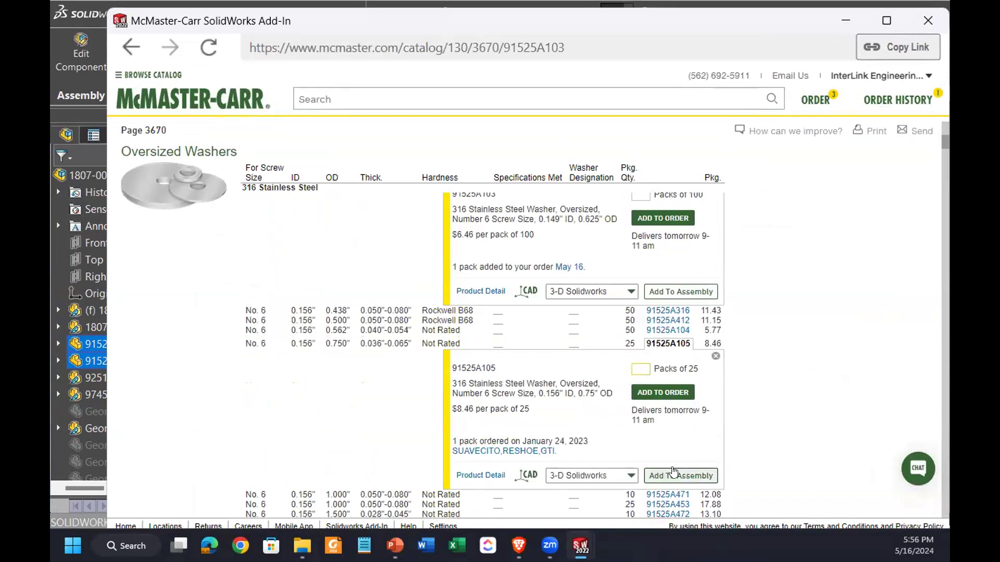
click(651, 477)
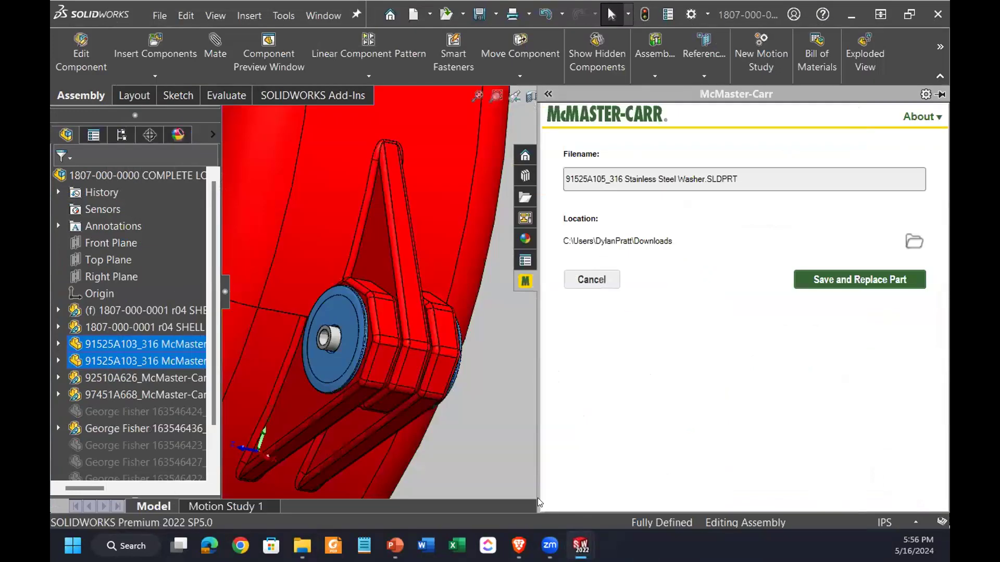
click(823, 283)
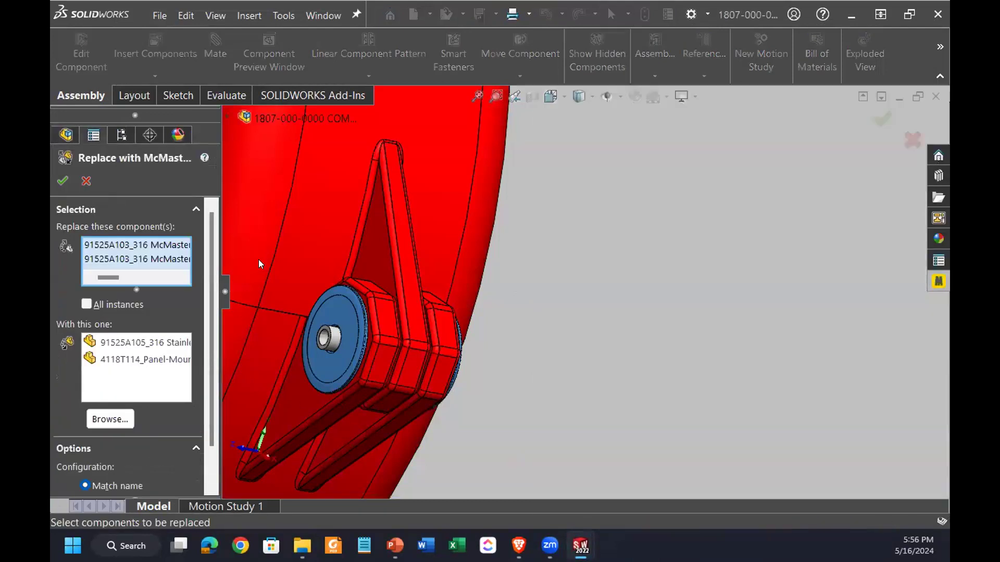
Limit the replacement to the second 91525A103 washer and replace it with 91525A105_316 Stainless Steel Washer.
click(128, 251)
key(Delete)
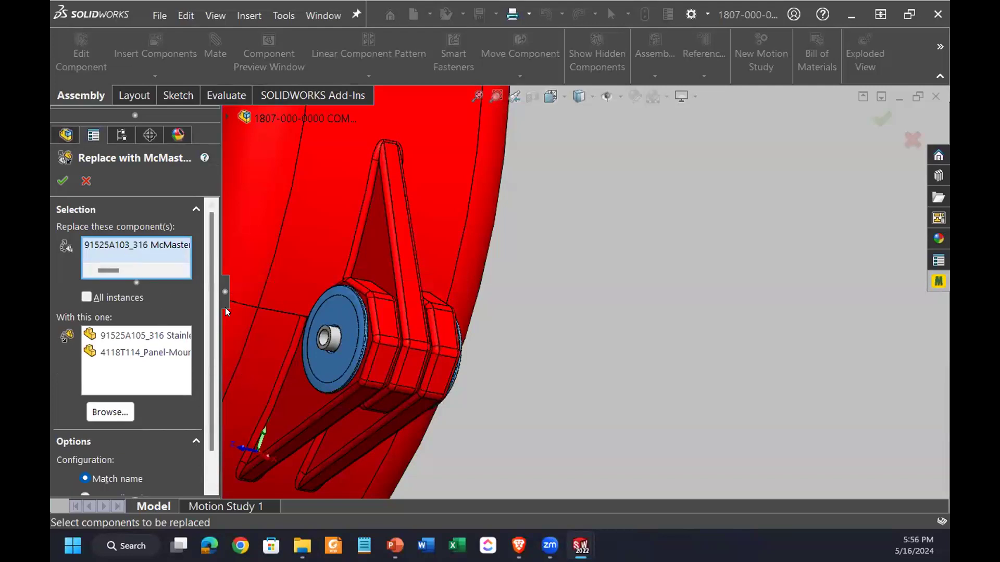
drag(225, 298, 402, 298)
click(229, 336)
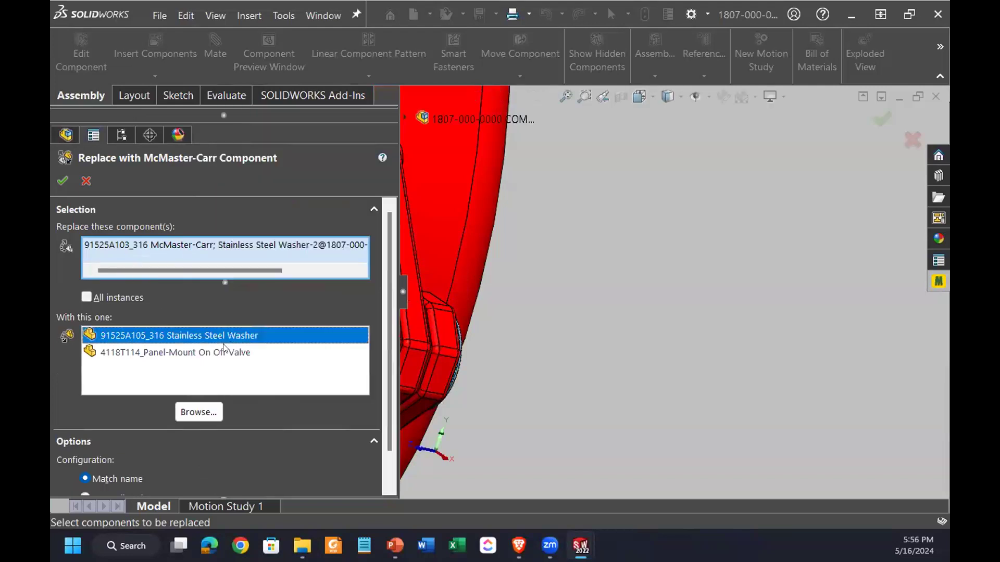
click(62, 181)
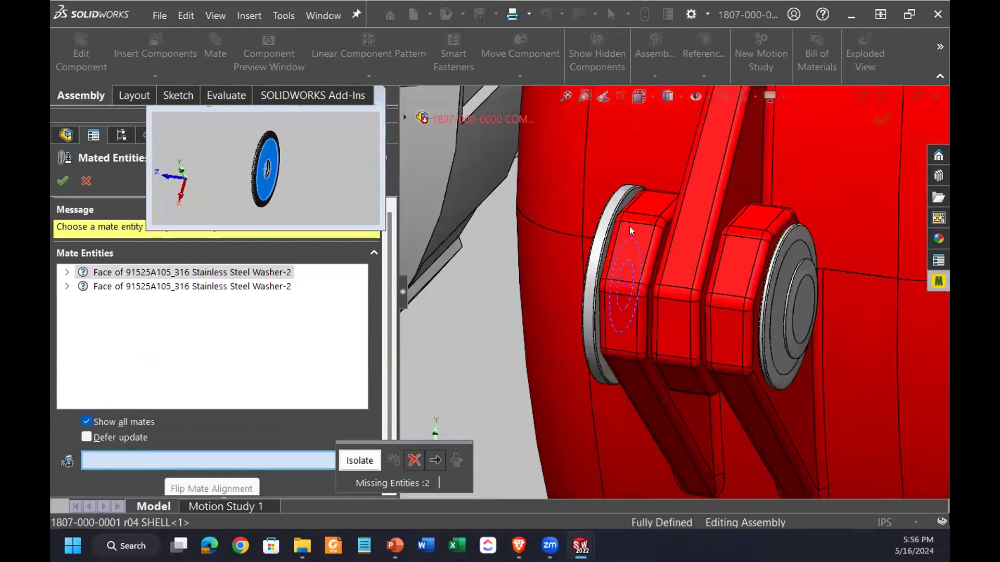
Reattach the two missing mate entities to the new washer's inner flat face and outer cylindrical face, and accept the mates.
click(613, 223)
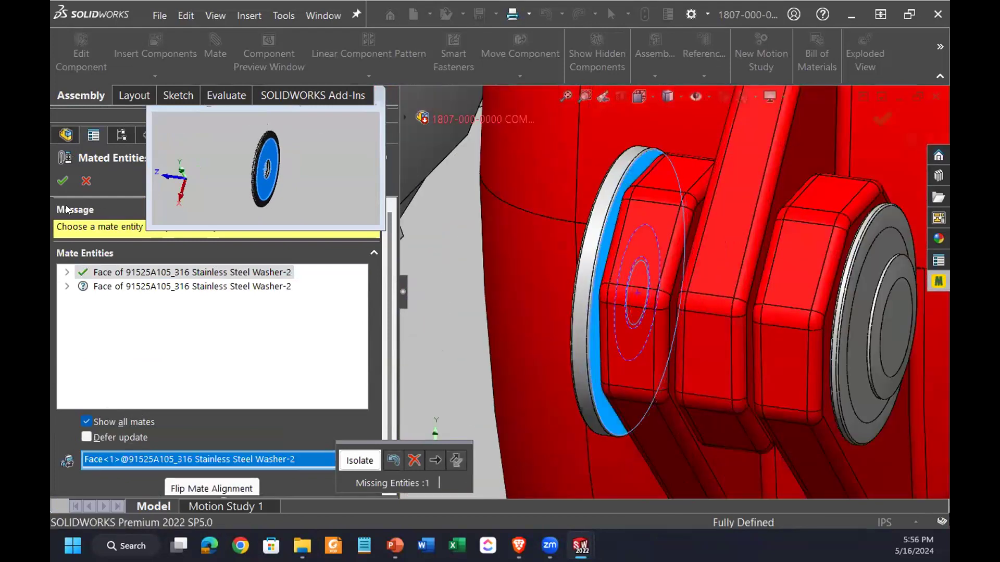
click(261, 287)
scroll(527, 227, down, 3)
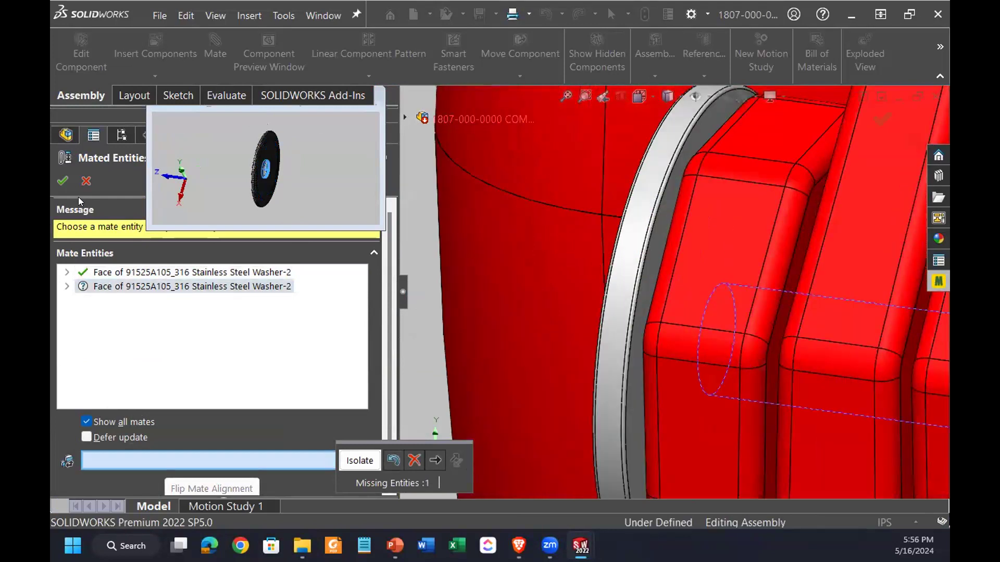
click(643, 224)
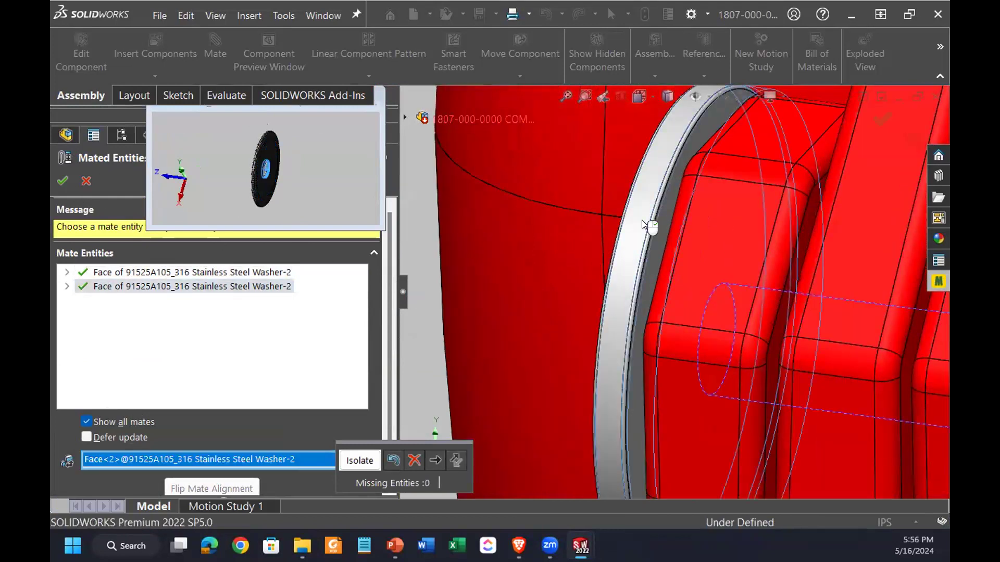
click(61, 179)
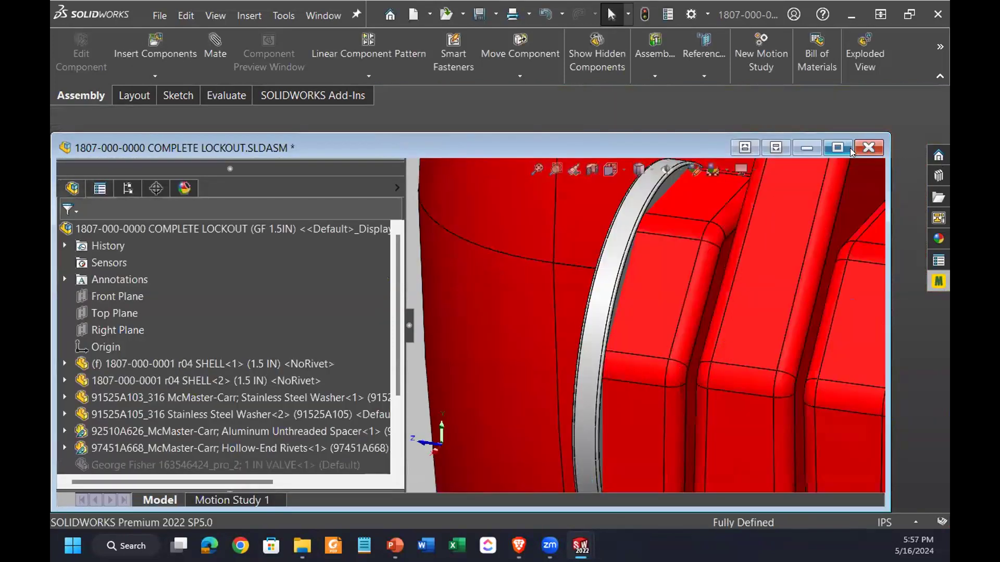
Maximize the assembly window and inspect the fit of the 91525A105 washer against the hinge, spacer and rivet.
click(838, 148)
middle_drag(684, 270, 691, 293)
scroll(690, 294, up, 2)
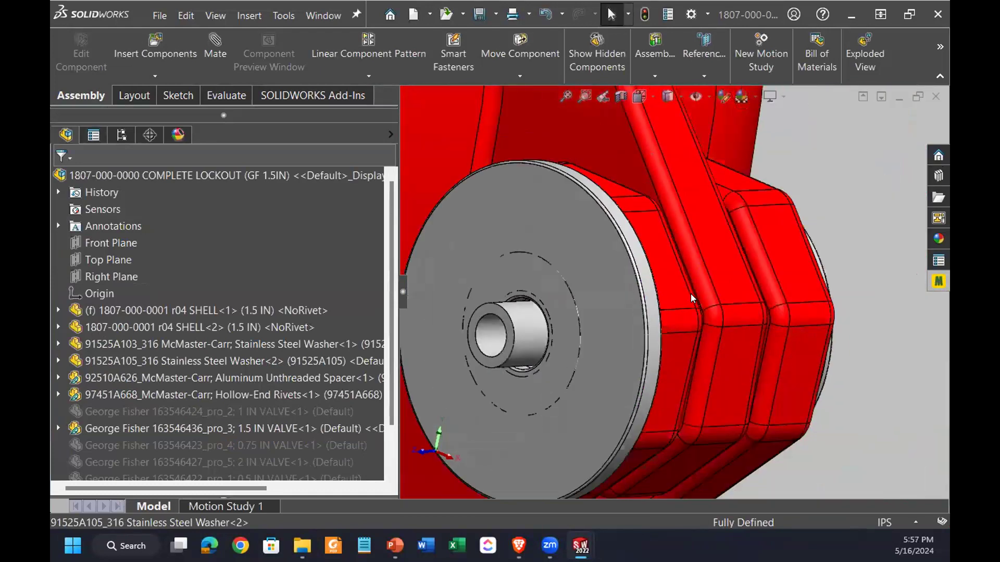
click(537, 286)
middle_drag(614, 353, 665, 279)
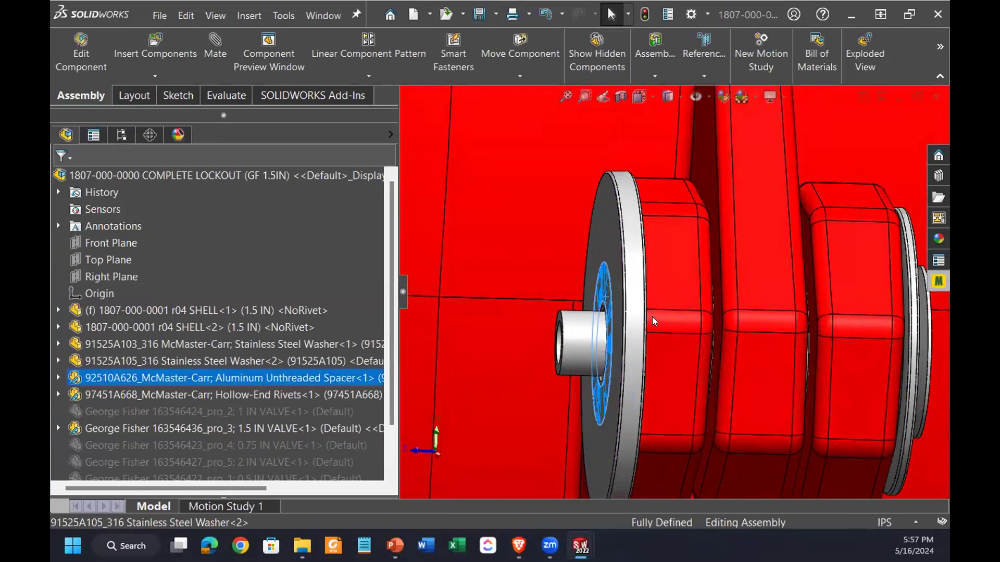
middle_drag(716, 298, 810, 368)
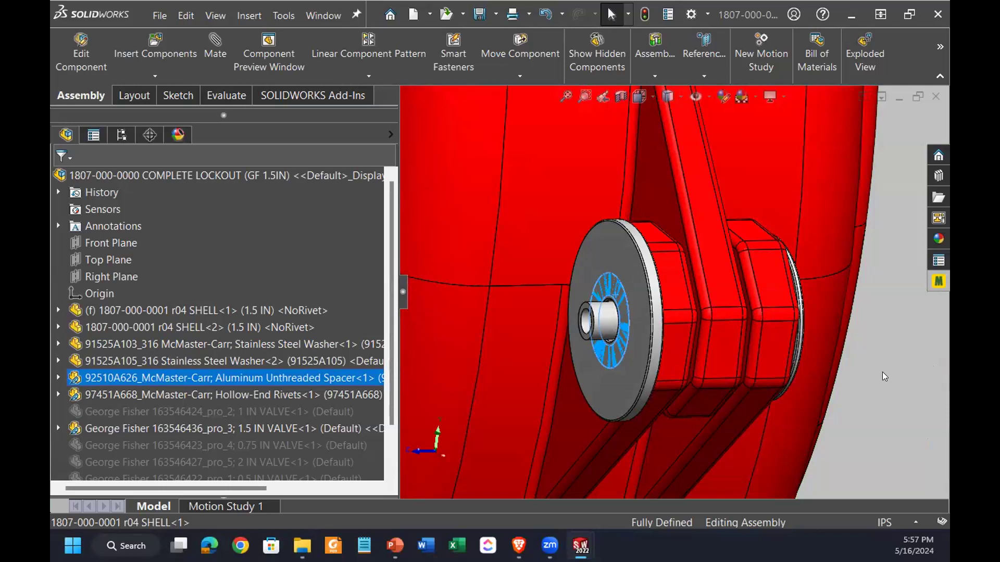
Undo the washer replacement and inspect the original 91525A103 washers on both sides of the hinge.
middle_drag(882, 372, 863, 363)
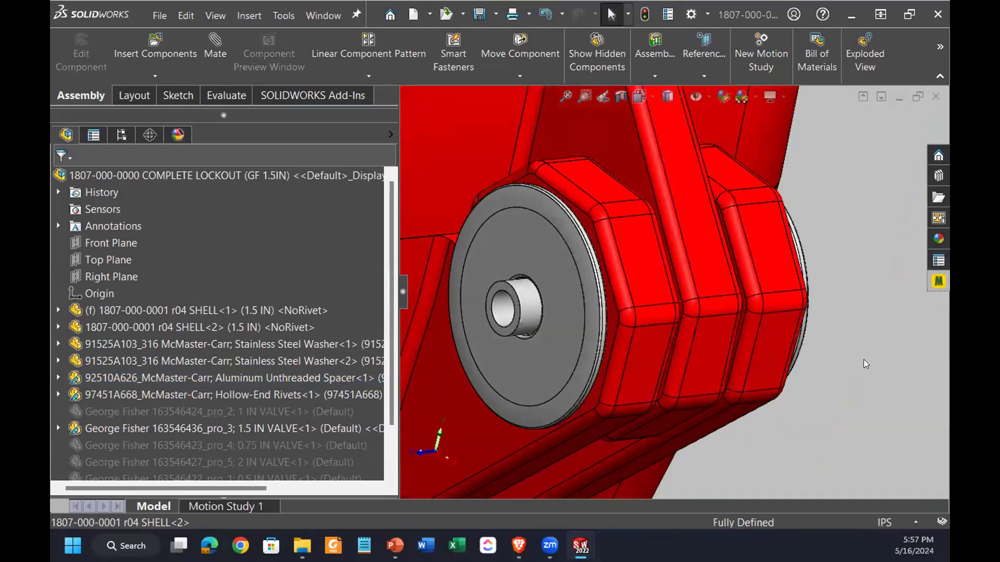
click(574, 317)
middle_drag(581, 330, 677, 302)
scroll(755, 292, up, 5)
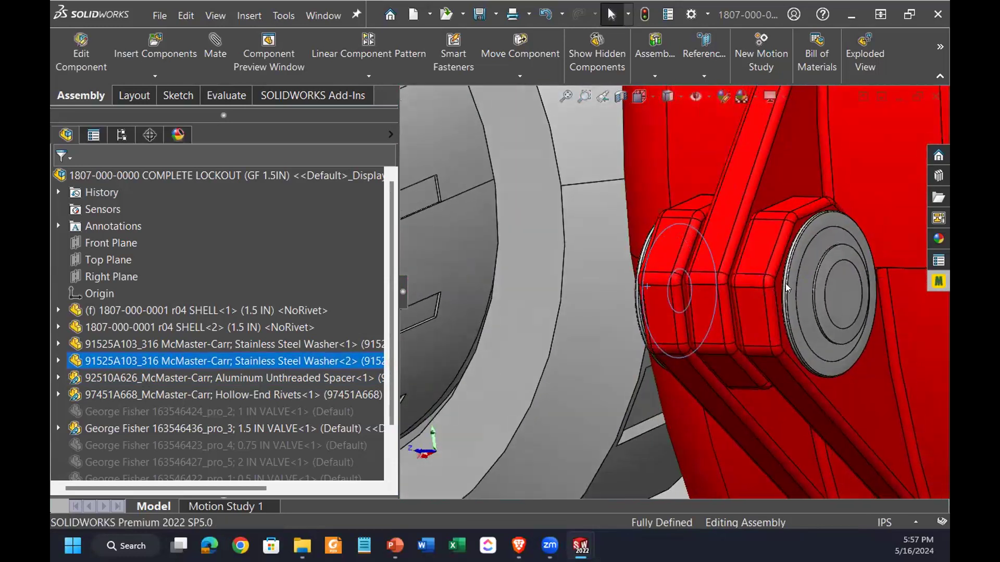
Show the add-in's component list for the assembly, then switch to the McMaster-Carr catalog window and open the current order.
click(939, 281)
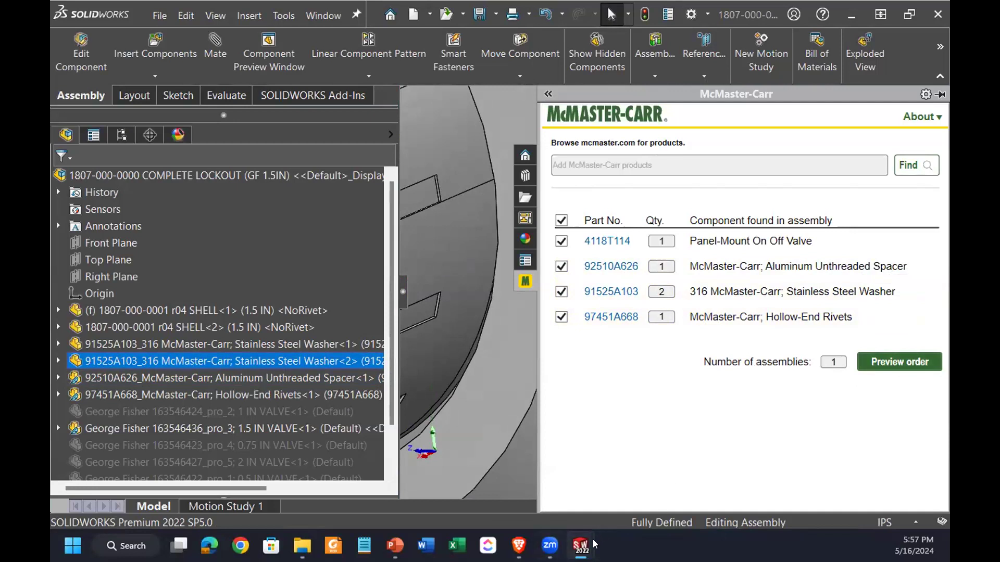
mouse_move(594, 544)
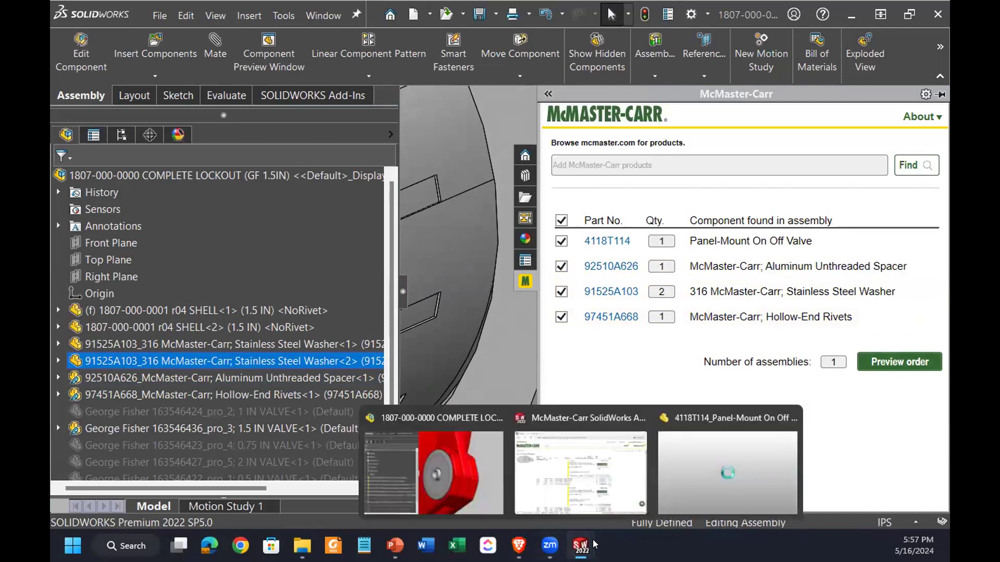
click(615, 460)
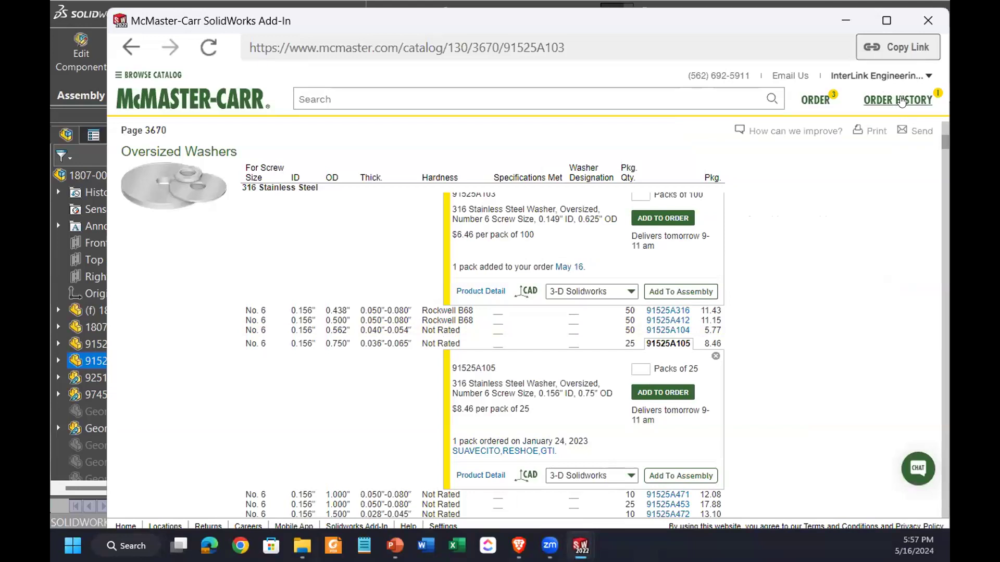
click(815, 100)
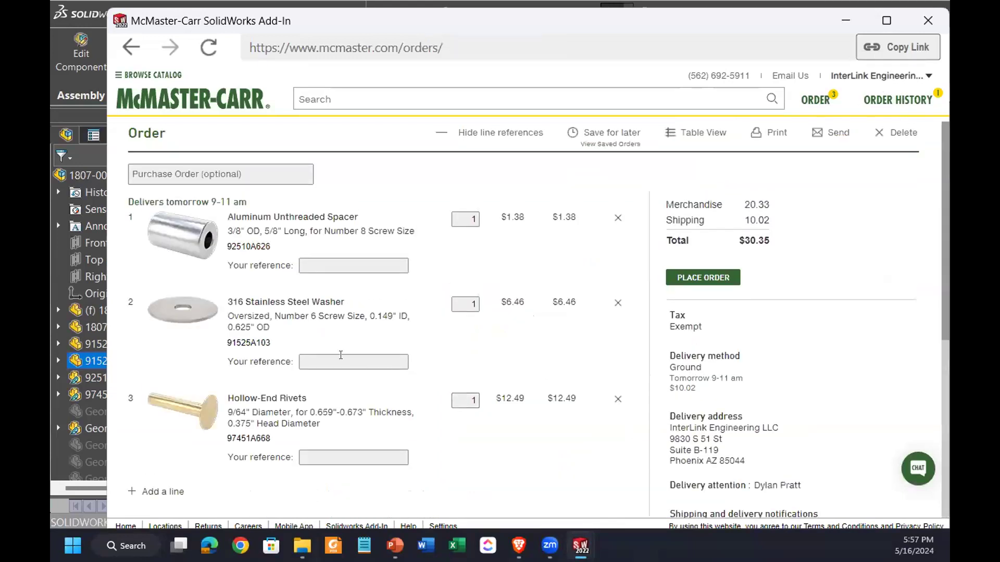
Check the quantity of the 316 stainless steel washer line in the order, and close the catalog window.
double_click(467, 304)
click(503, 359)
click(466, 300)
click(531, 346)
click(928, 21)
Set the quantity of washer 91525A103 in the add-in's component list to 51 and preview the order.
mouse_move(685, 321)
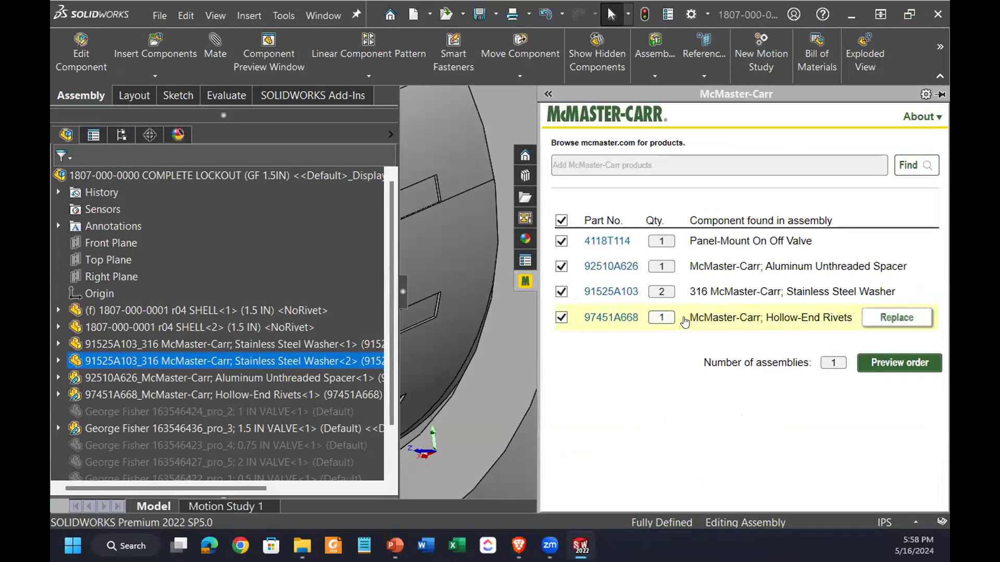
double_click(663, 291)
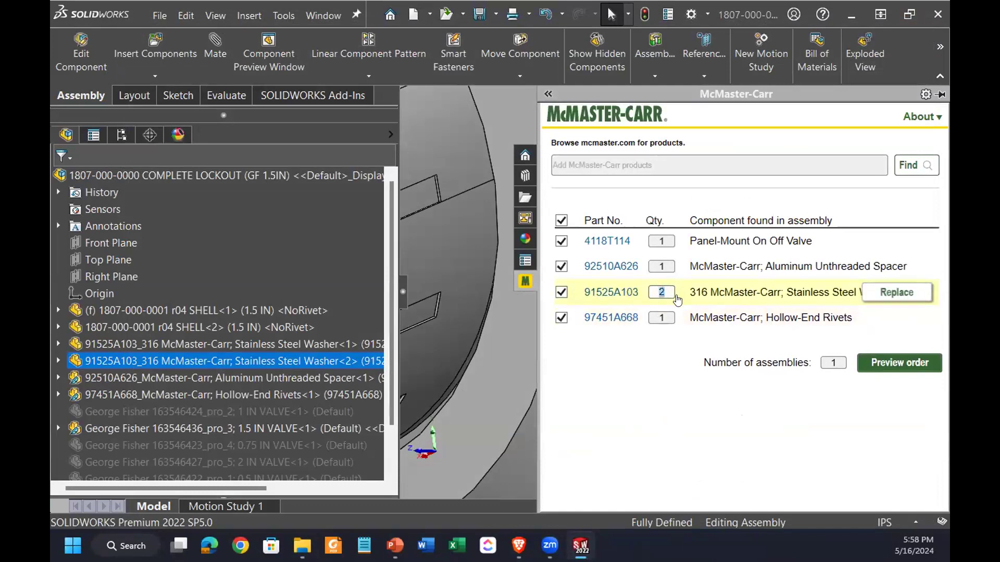
text(51)
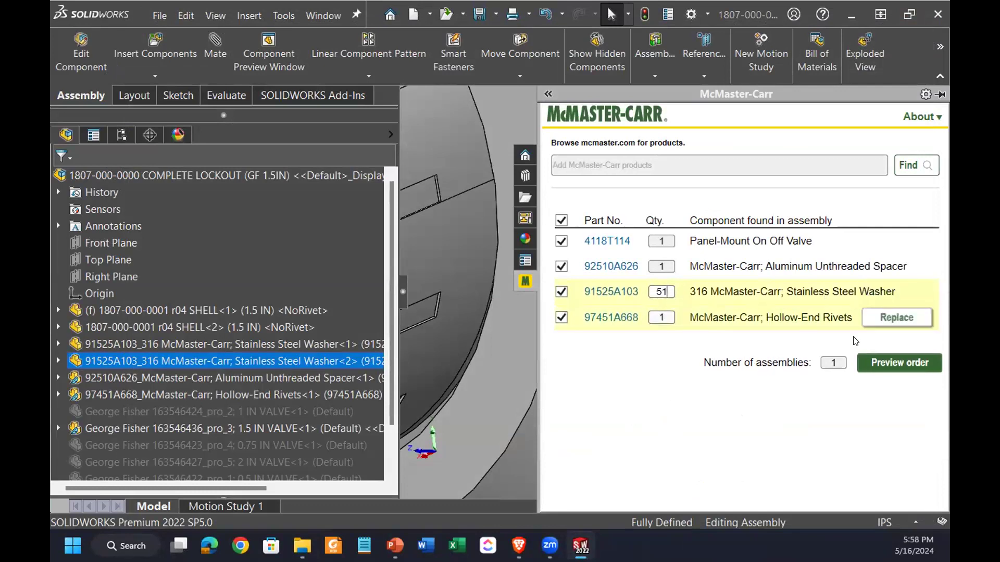
click(889, 358)
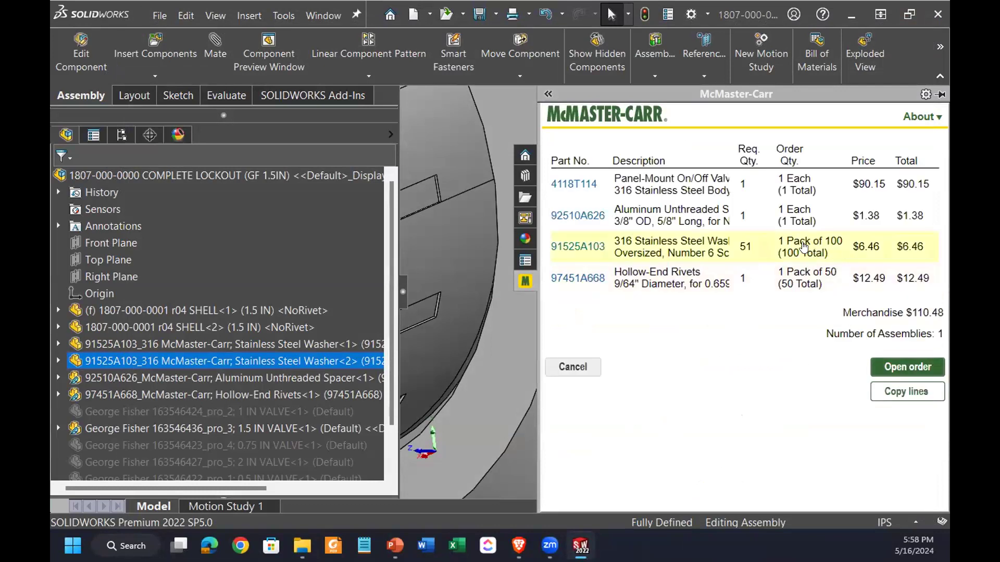
Open the previewed order in the catalog, review its lines, close it, and return to the component list.
click(917, 367)
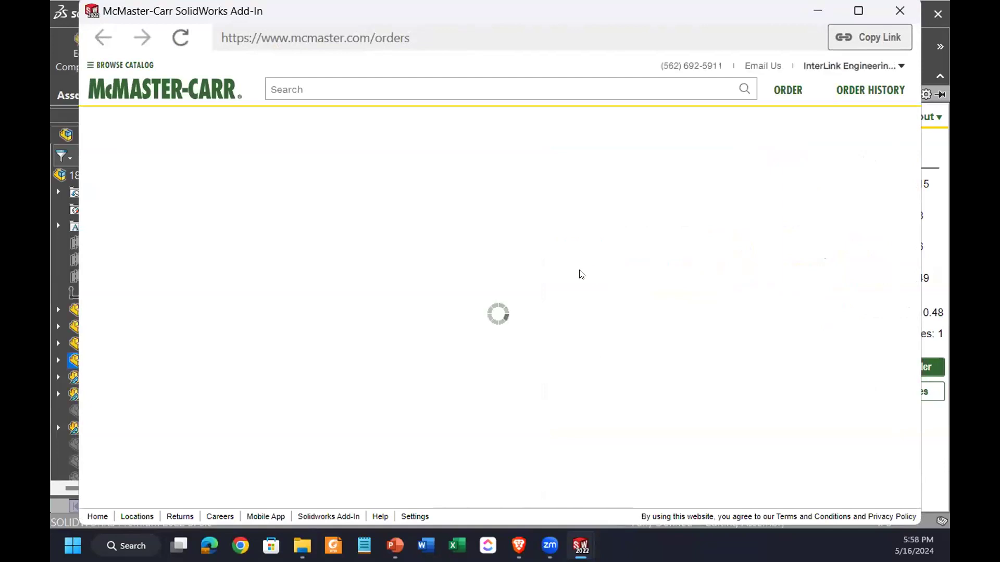
scroll(521, 292, down, 3)
scroll(462, 312, up, 1)
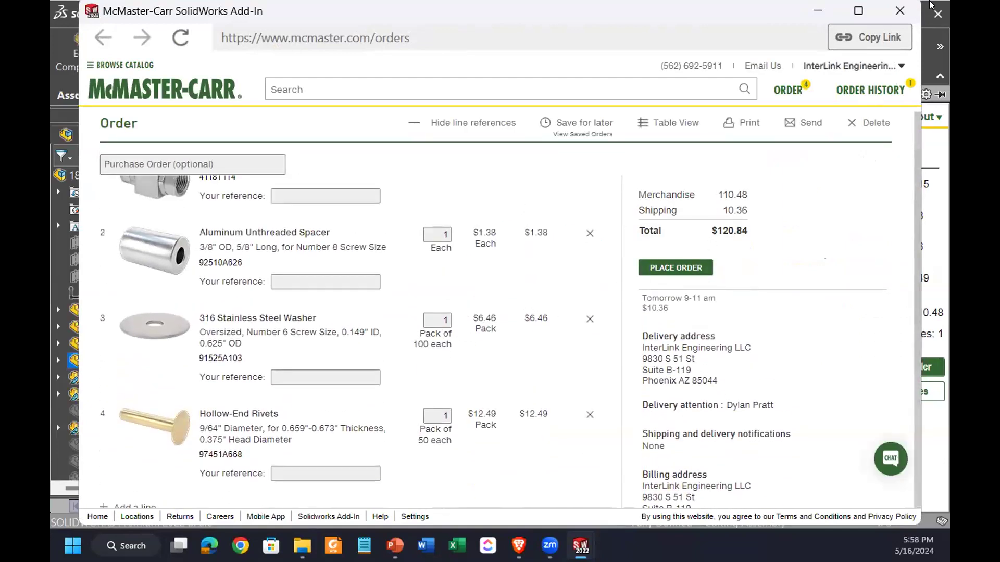
click(905, 11)
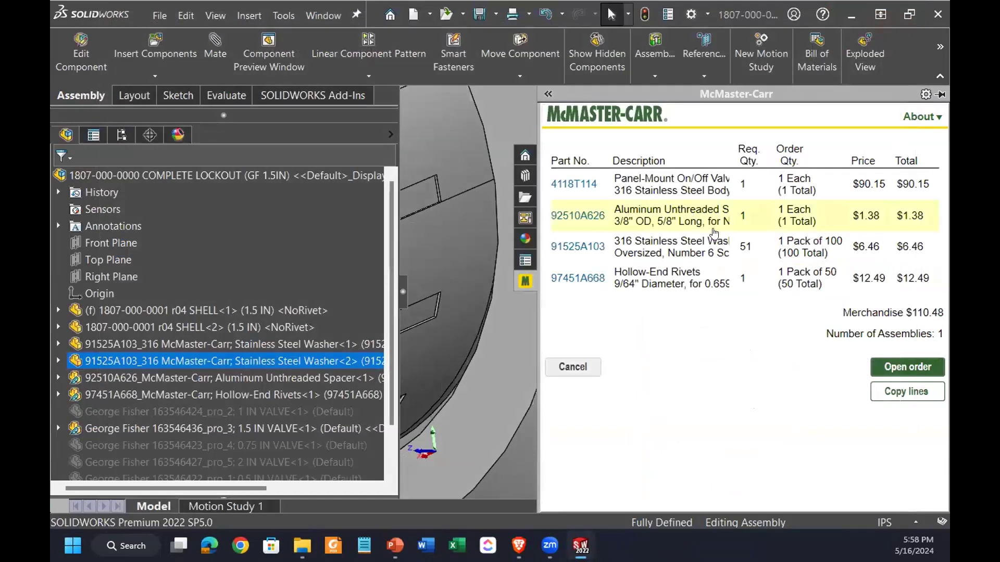
click(573, 367)
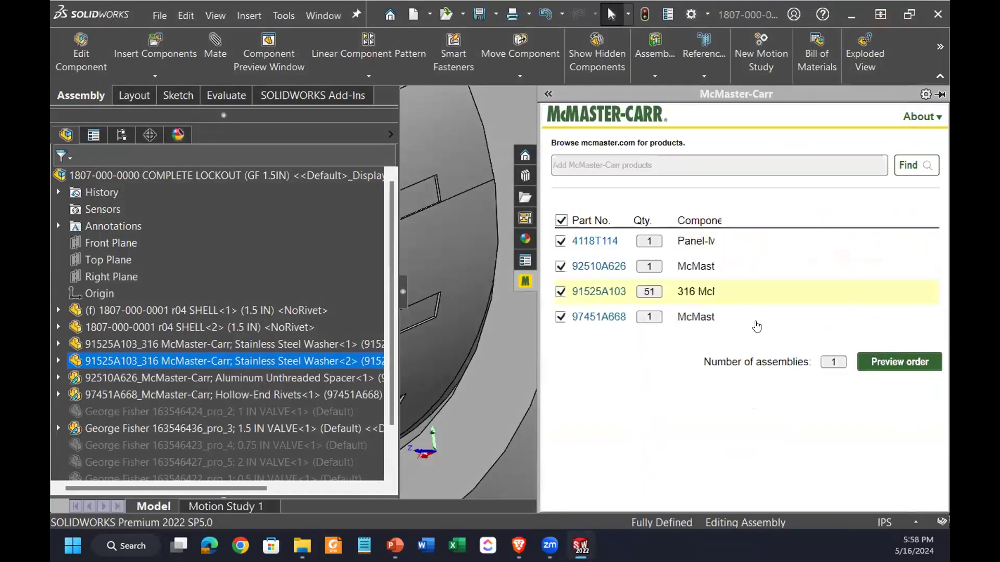
Set the quantity of washer 91525A103 to 101, preview the order, and return to the component list.
click(654, 291)
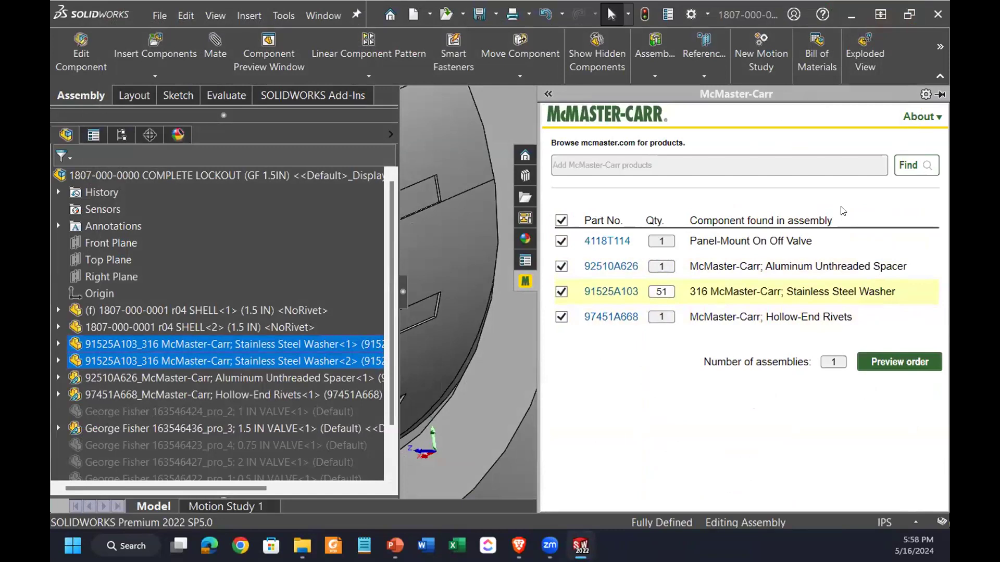
text(10)
key(Delete)
click(894, 365)
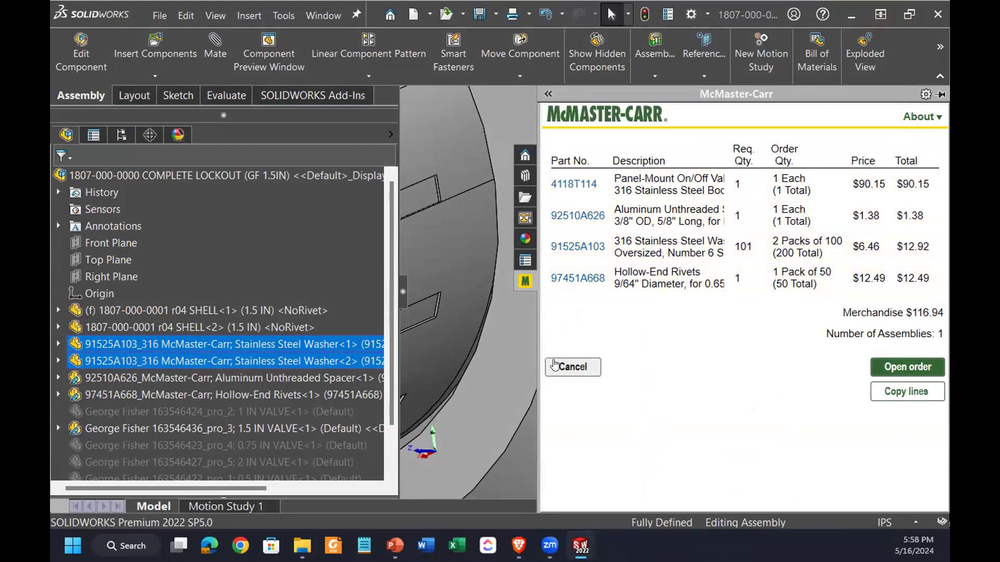
click(572, 367)
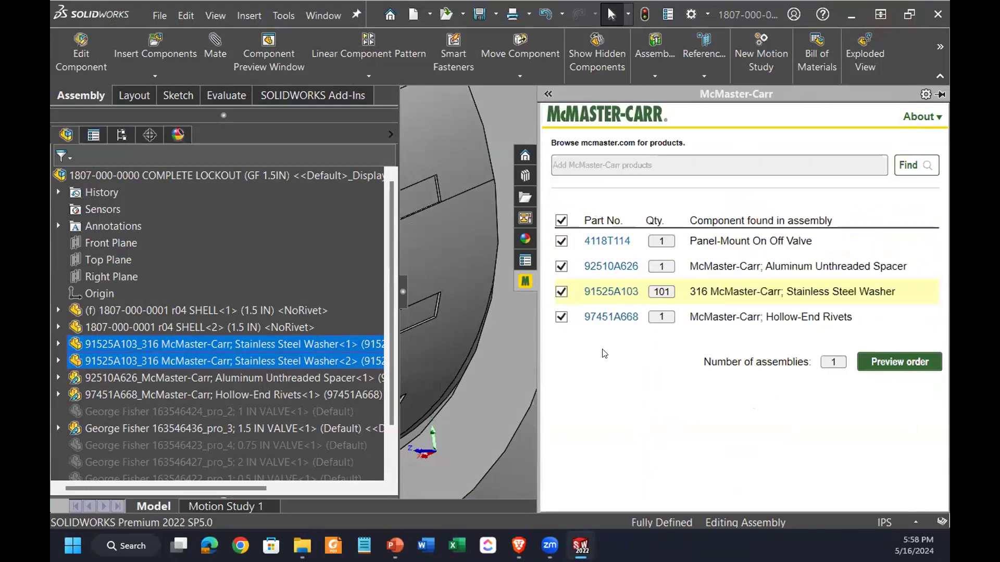
Bring the whole lockout assembly into view, reopen the McMaster-Carr component list, and set the quantity of washer 91525A103 to 2.
click(511, 378)
middle_drag(513, 378, 804, 343)
scroll(804, 313, up, 3)
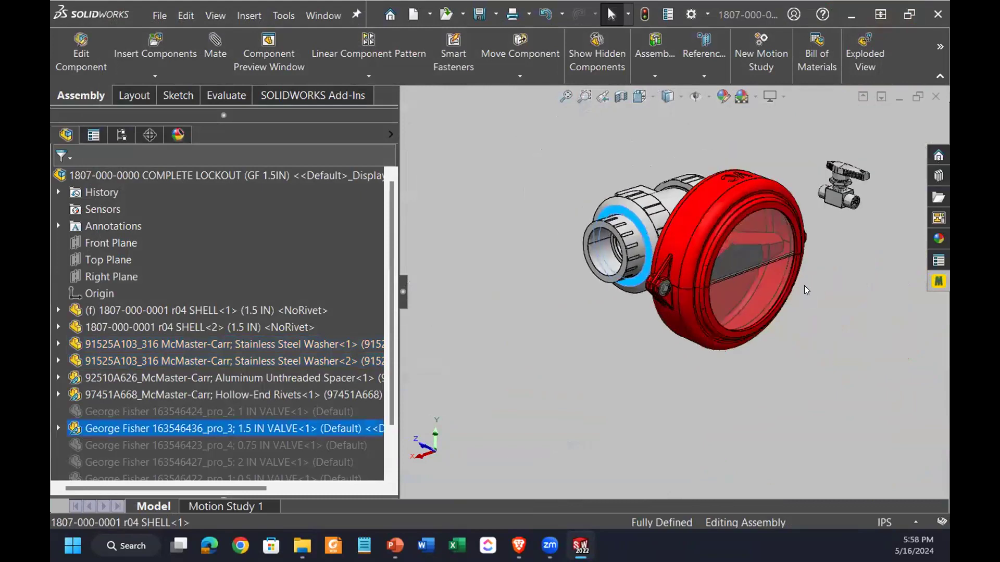
click(889, 263)
click(928, 283)
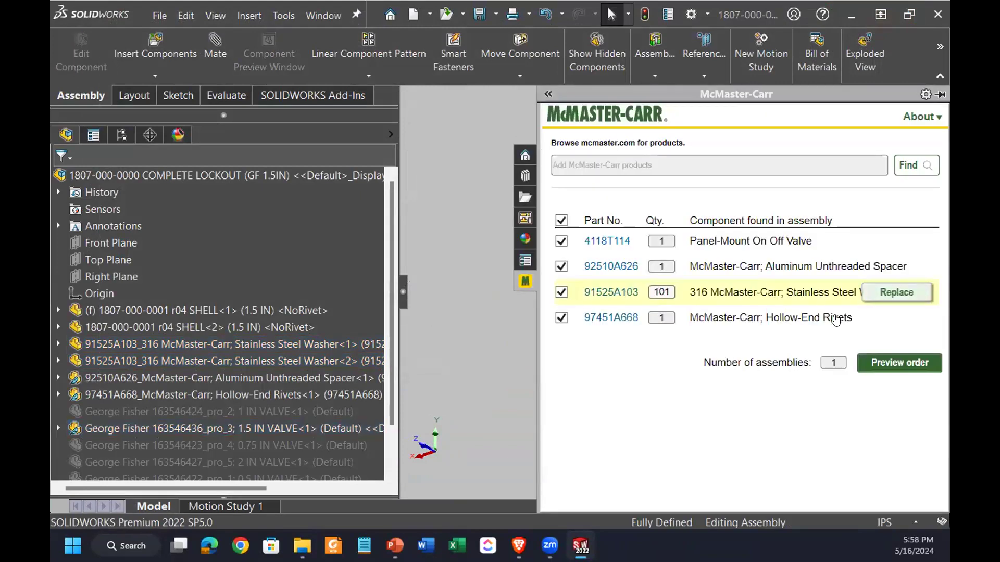
double_click(662, 292)
text(2)
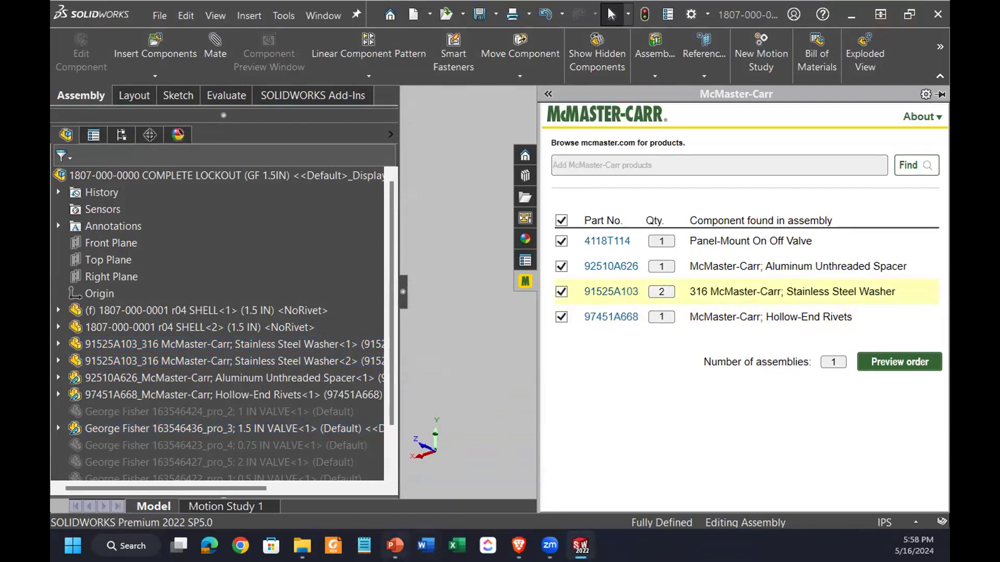
Switch to the PowerPoint presentation, show the "Mc-Mastering Add-ins" slide, and minimize the slide show.
key(alt+Tab)
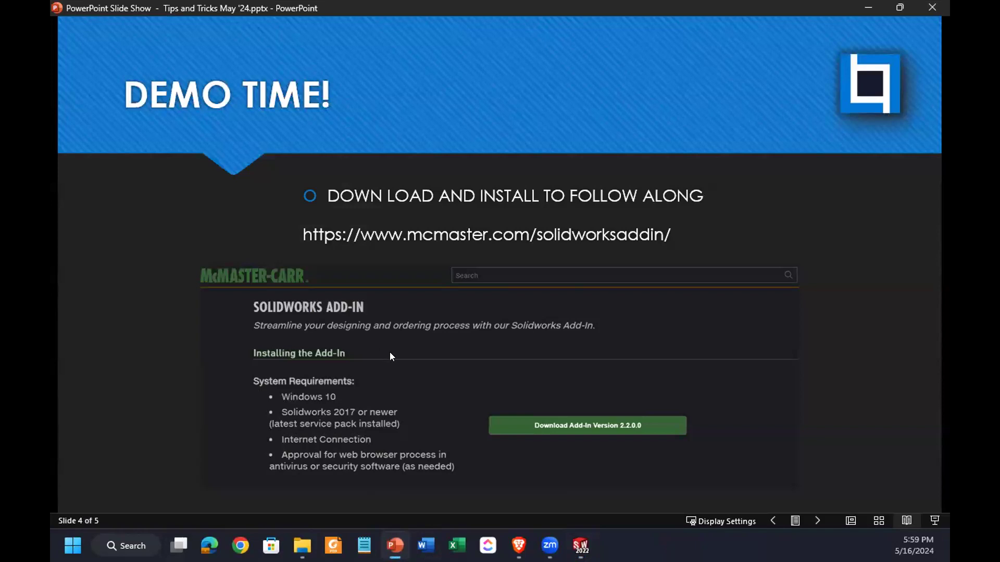
key(Home)
key(Right)
key(Right)
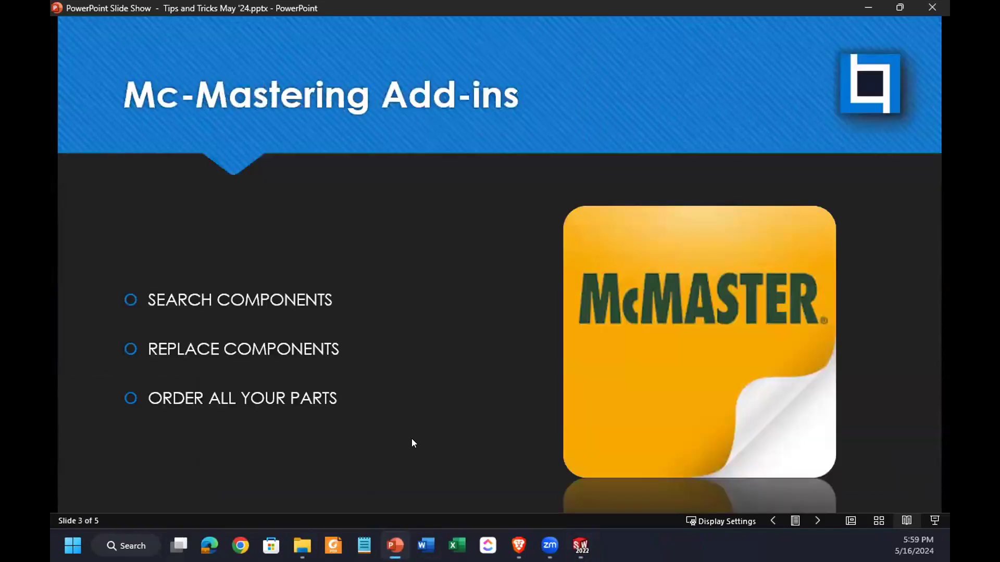
click(868, 7)
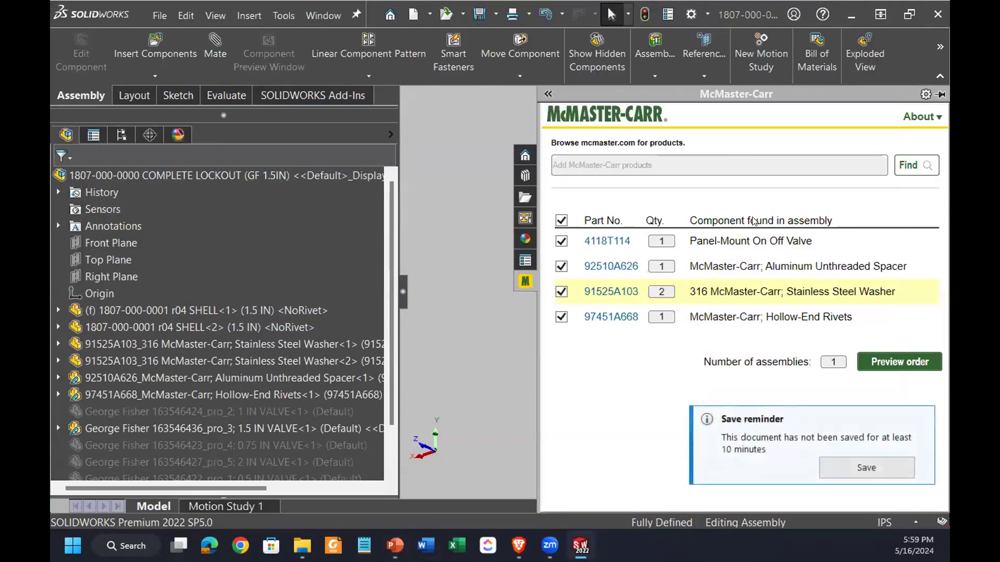
Start replacing spacer 92510A626 and choose catalog part 92510A666, the 3/8" OD, 5/8" long spacer for No. 12 screws.
mouse_move(882, 247)
click(899, 267)
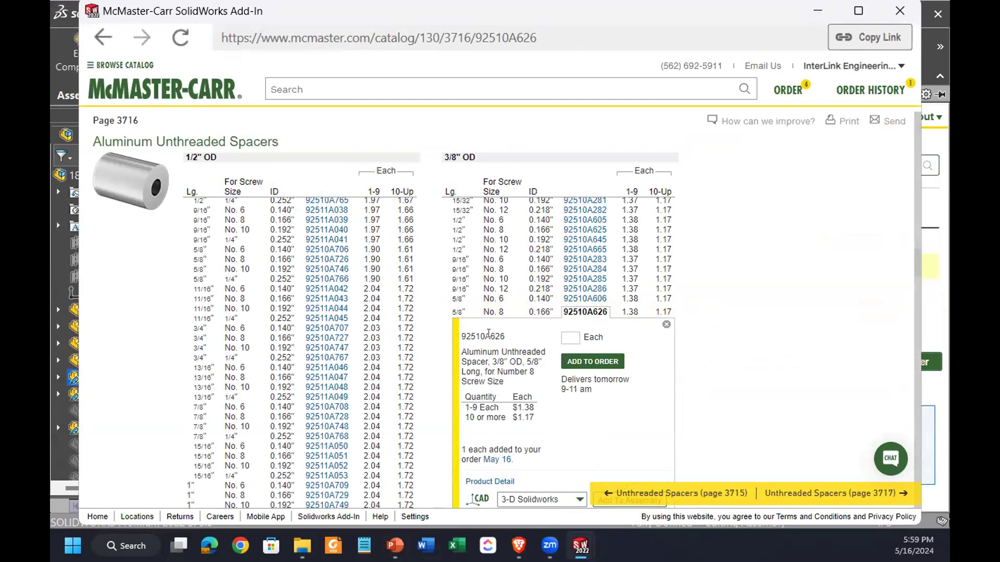
scroll(489, 333, down, 3)
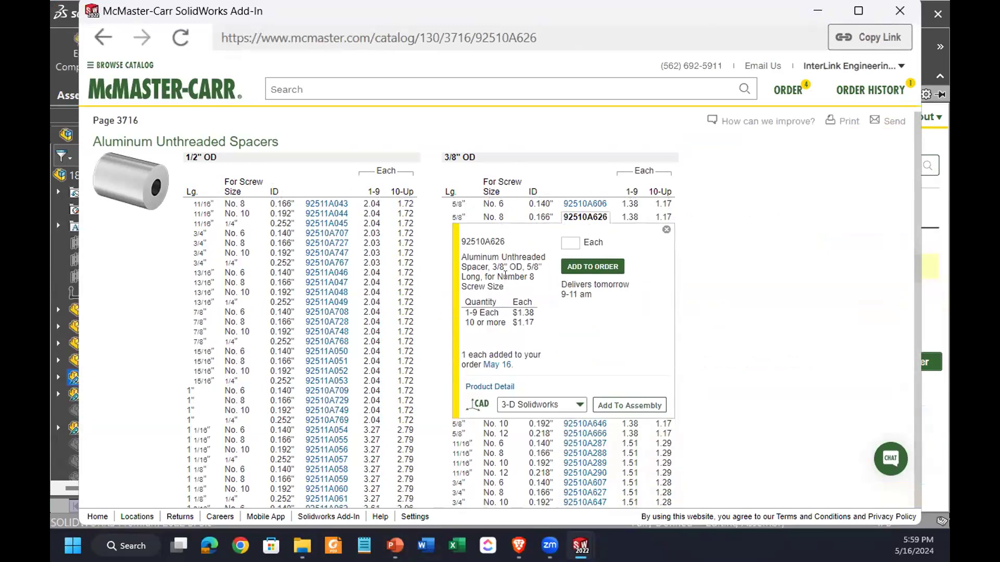
scroll(505, 303, up, 1)
scroll(583, 438, down, 1)
click(594, 433)
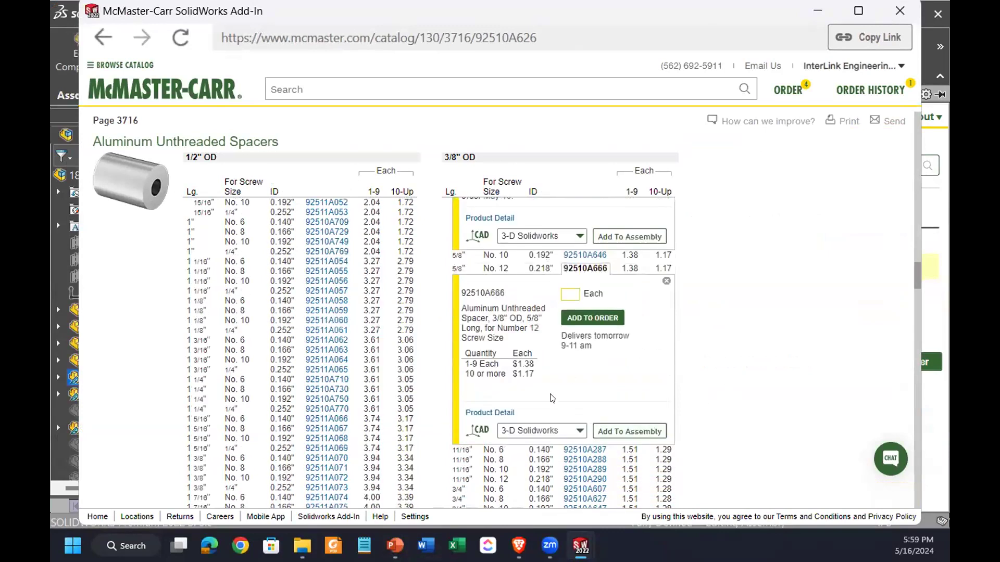
click(611, 432)
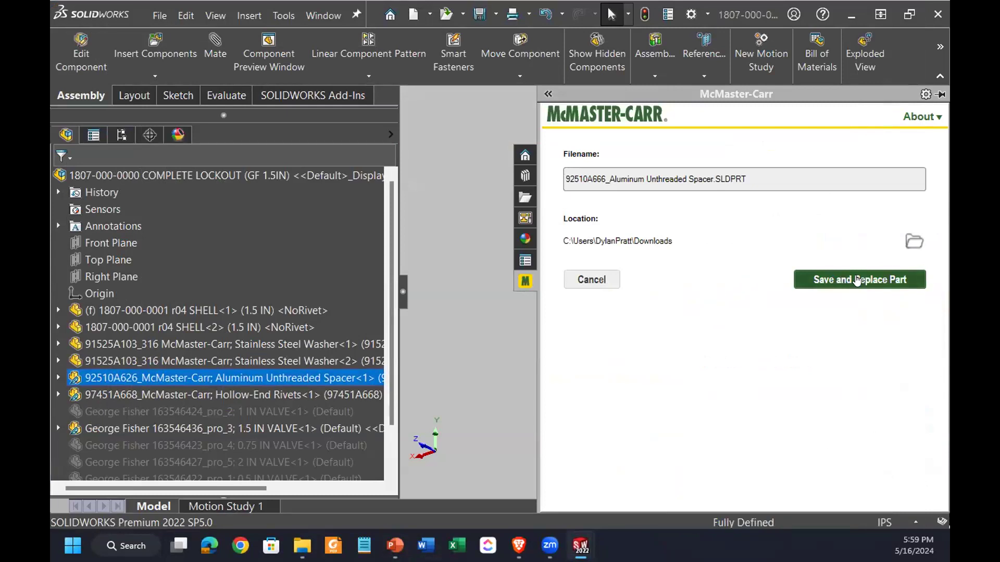
Save the 92510A666 spacer in the Downloads folder, replace the 92510A626 spacer with it, and accept the mated entities.
click(856, 280)
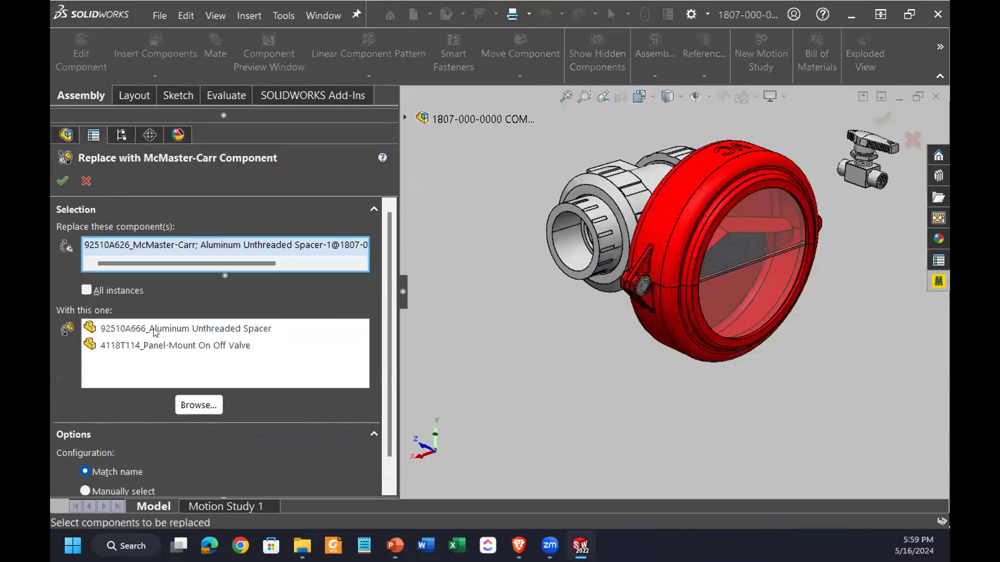
click(155, 329)
click(63, 181)
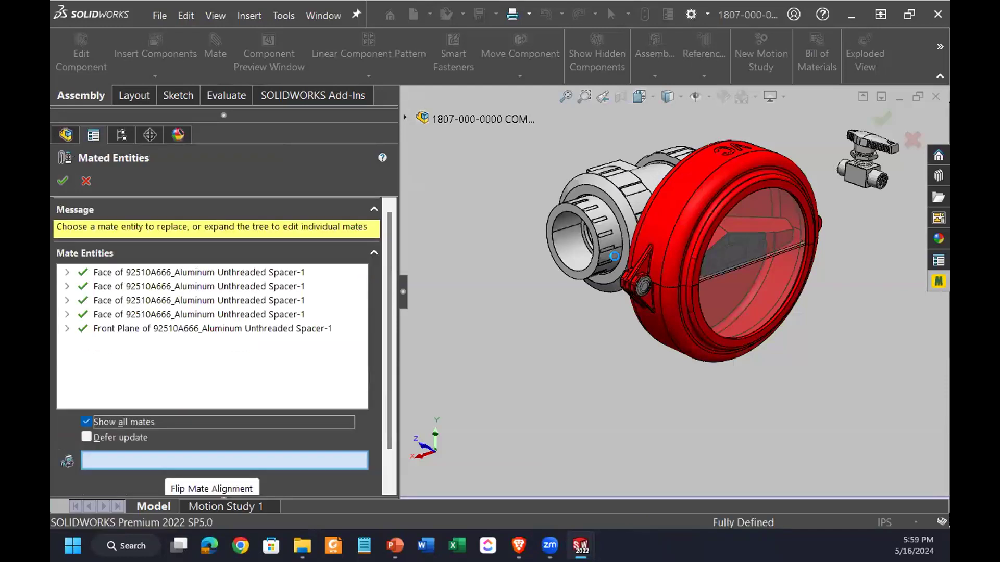
click(64, 180)
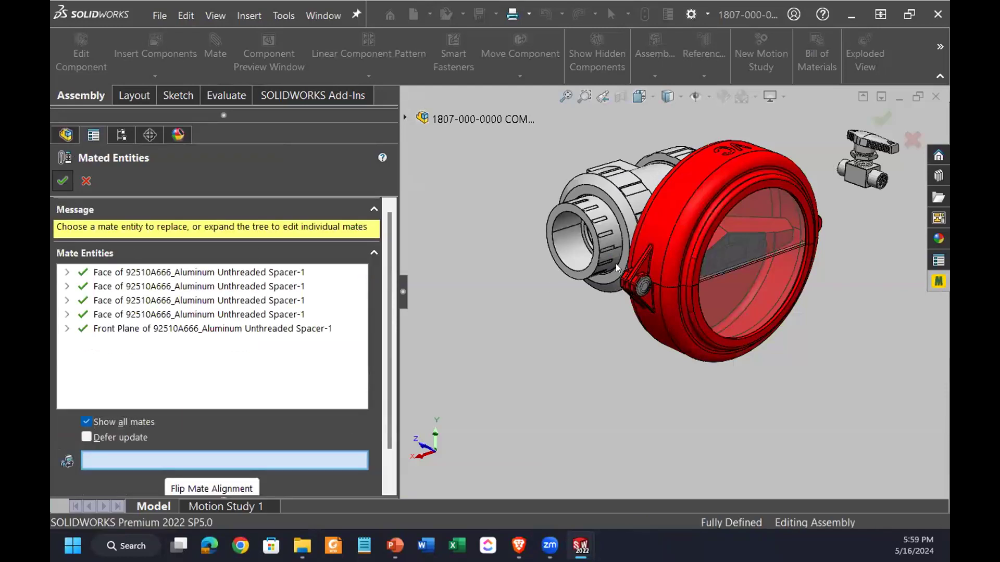
Inspect the replacement 92510A666 spacer inside the lockout hinge, then examine the whole assembly from the front.
scroll(616, 266, down, 3)
middle_drag(617, 270, 653, 284)
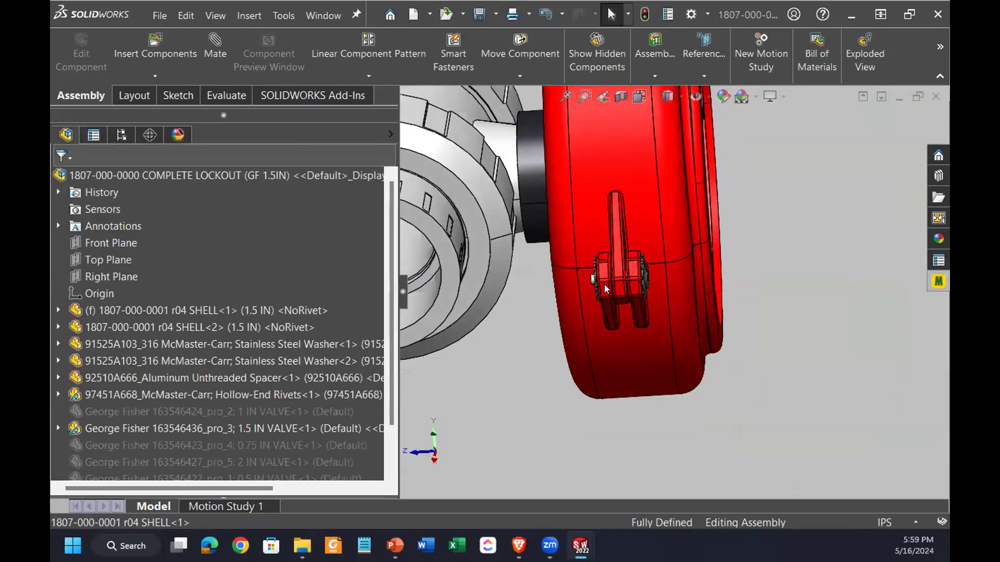
scroll(652, 284, down, 6)
scroll(667, 259, down, 3)
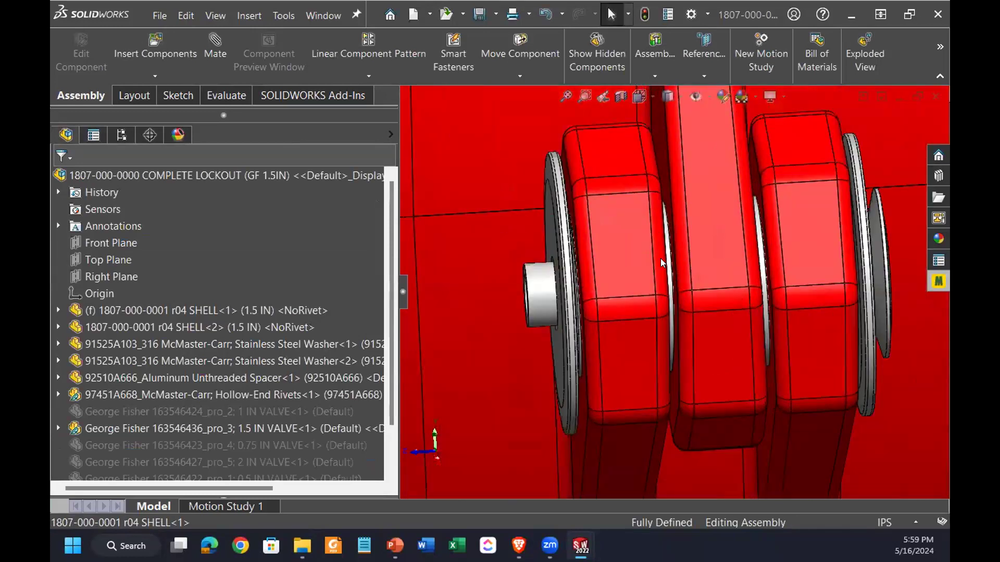
click(754, 252)
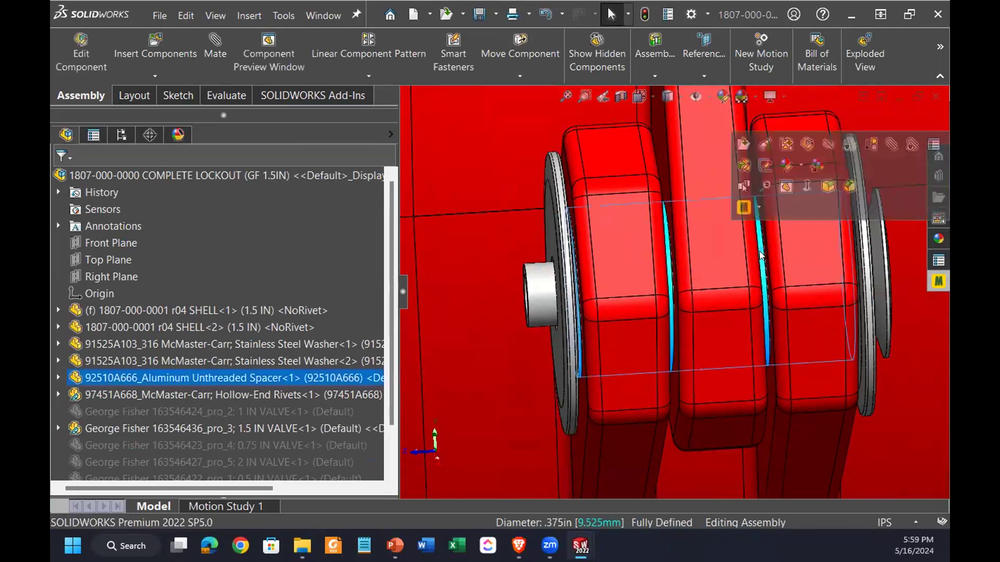
scroll(740, 282, up, 10)
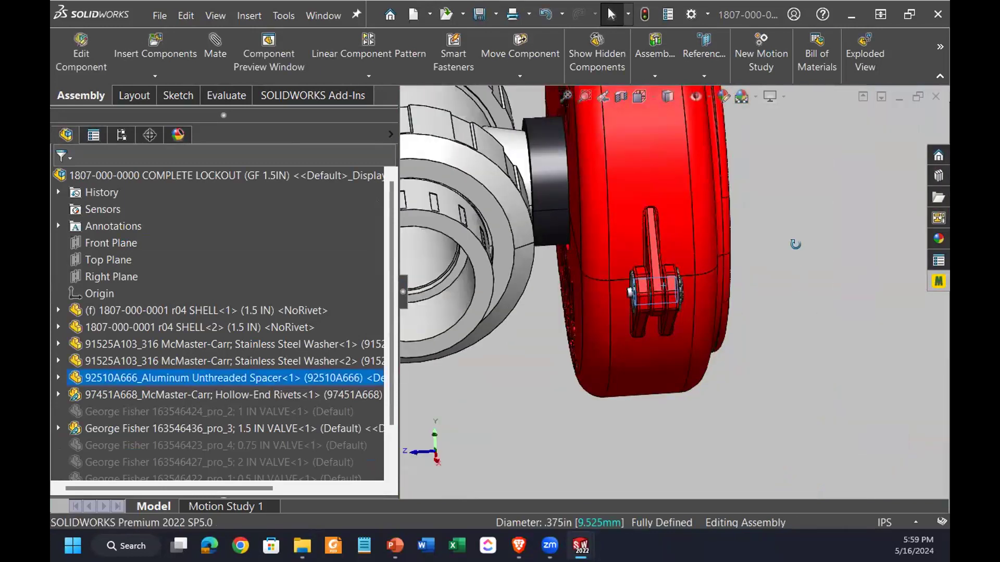
middle_drag(796, 244, 699, 256)
key(Escape)
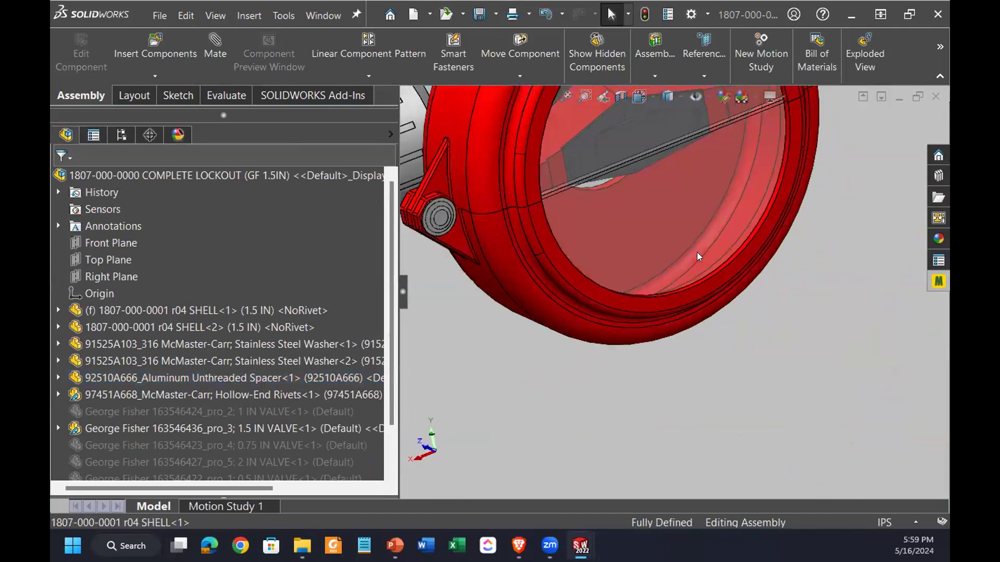
scroll(527, 147, up, 5)
middle_drag(527, 147, 636, 224)
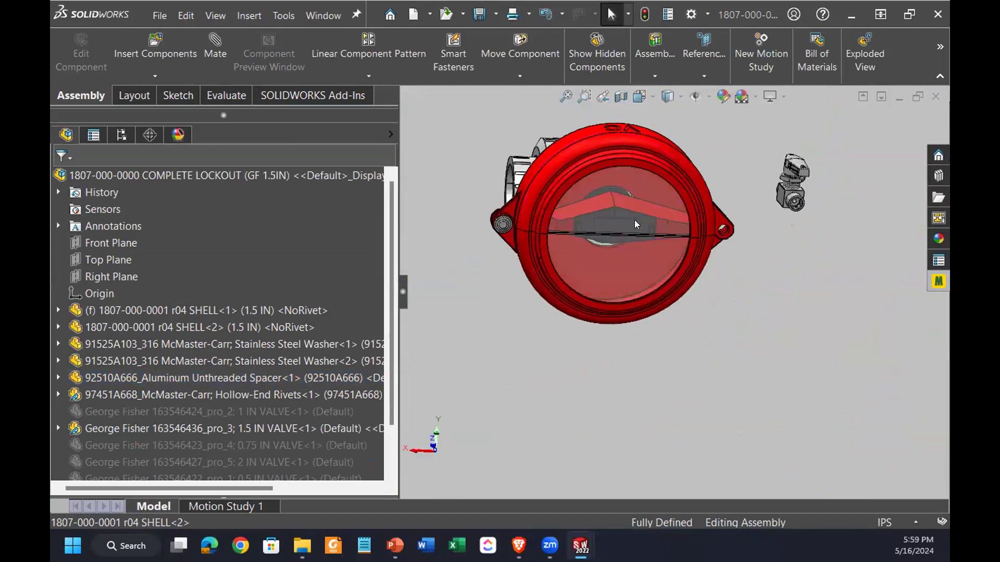
Open the second 91525A103 washer instance from the assembly as its own part document.
right_click(220, 360)
click(234, 13)
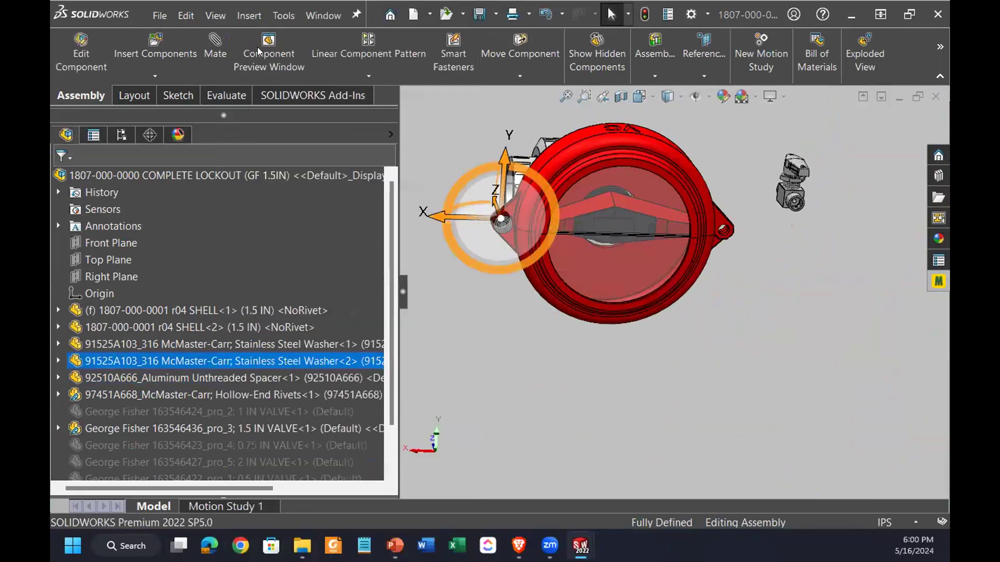
click(186, 15)
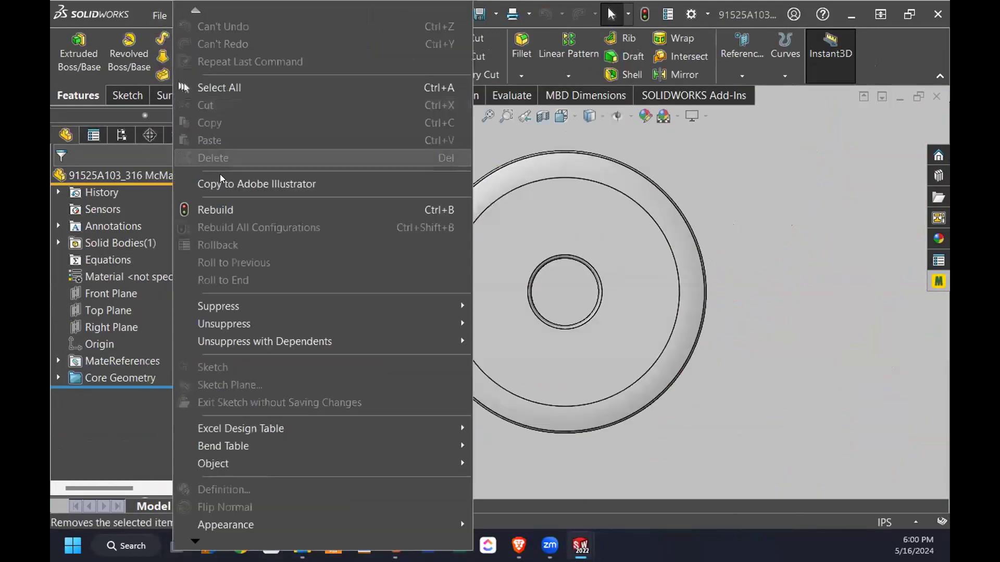
Save the washer part under the name test in the Desktop folder, and close its document to return to the assembly.
click(193, 198)
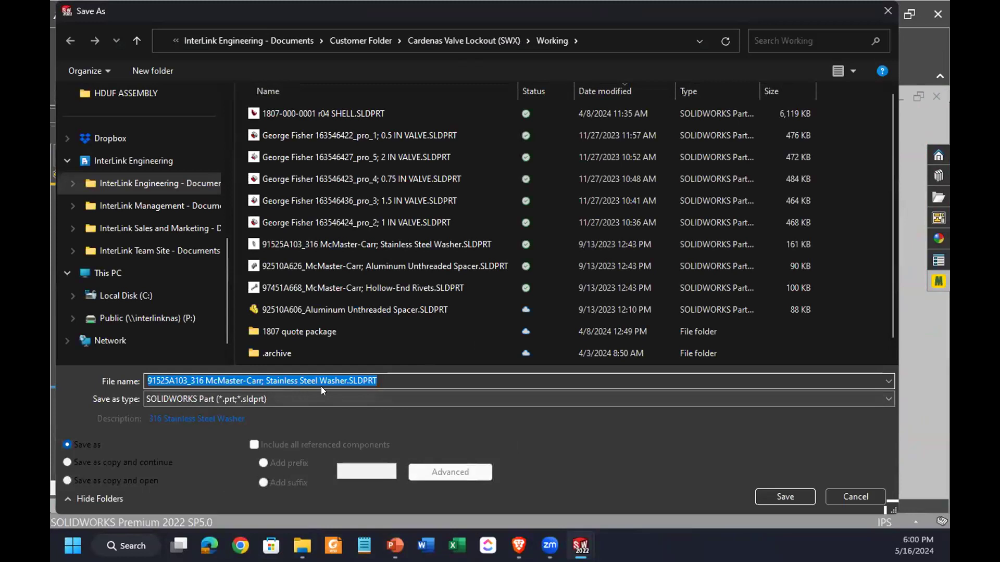
text(test)
key(Tab)
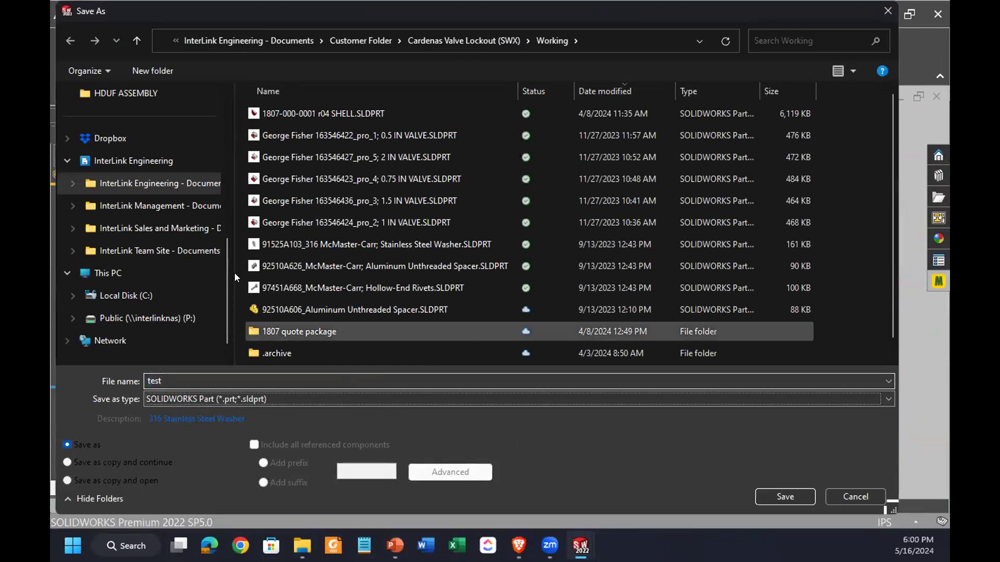
scroll(123, 199, up, 5)
click(123, 165)
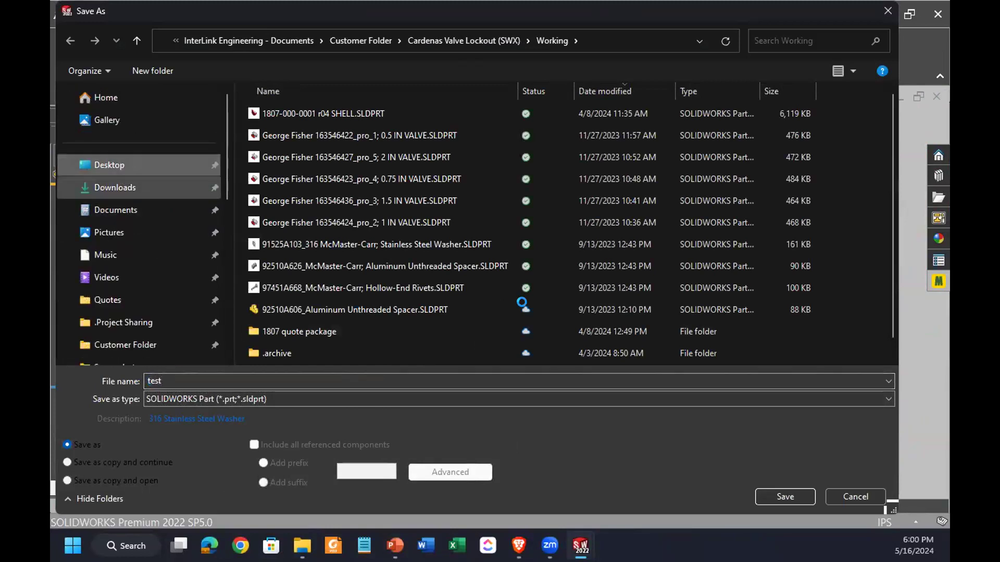
click(803, 495)
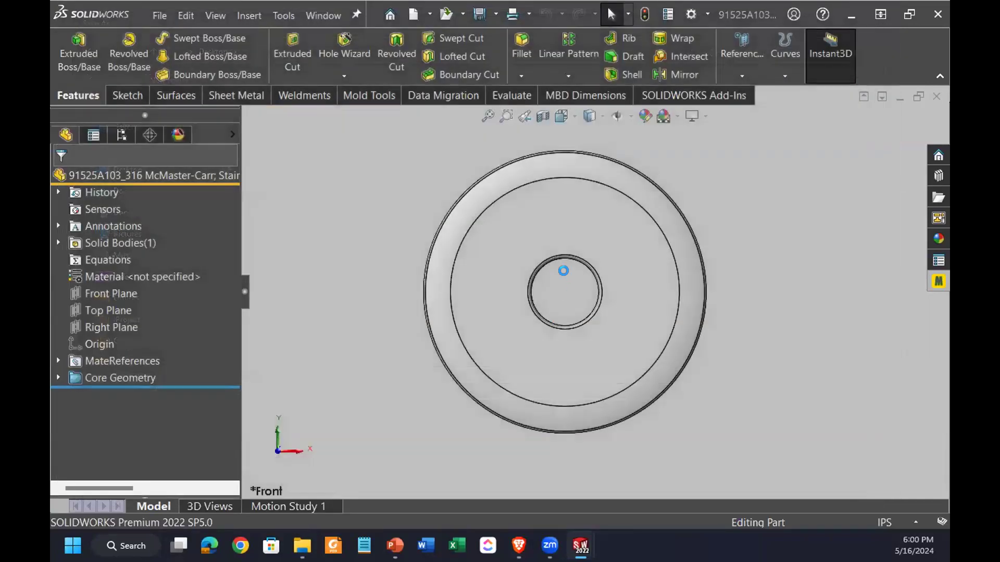
click(935, 97)
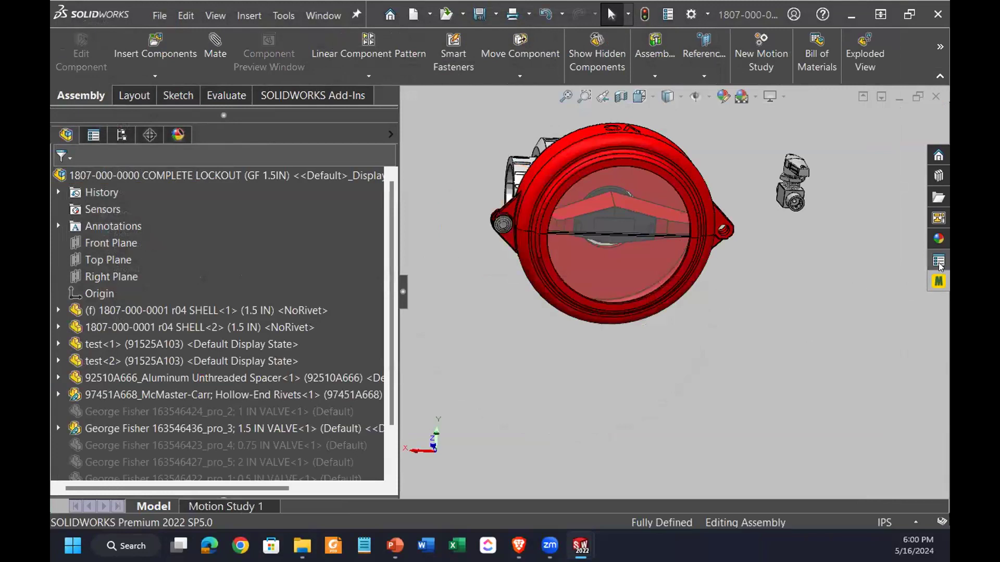
Select the second test washer in the assembly and check how the McMaster-Carr add-in lists the renamed part.
click(154, 364)
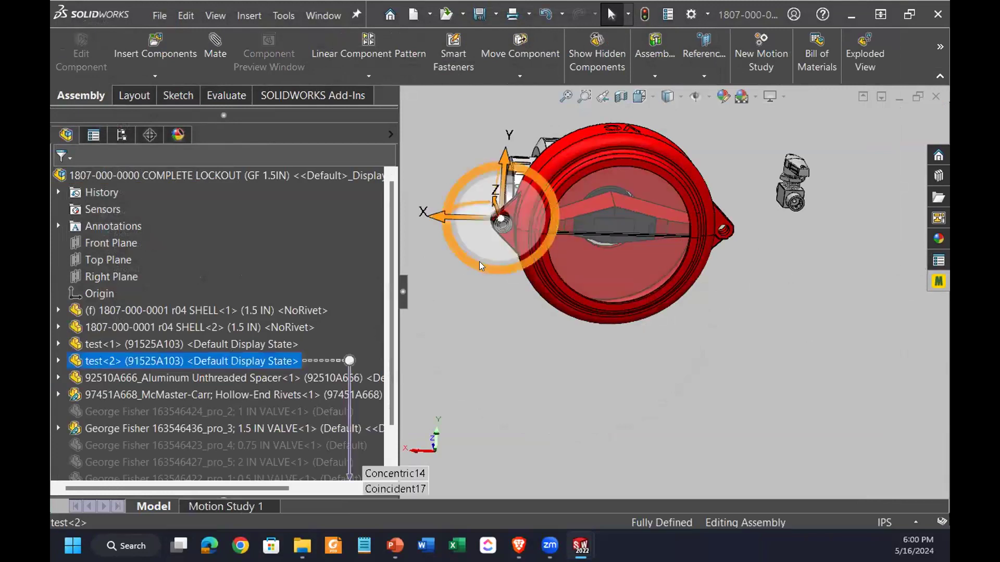
scroll(517, 230, up, 5)
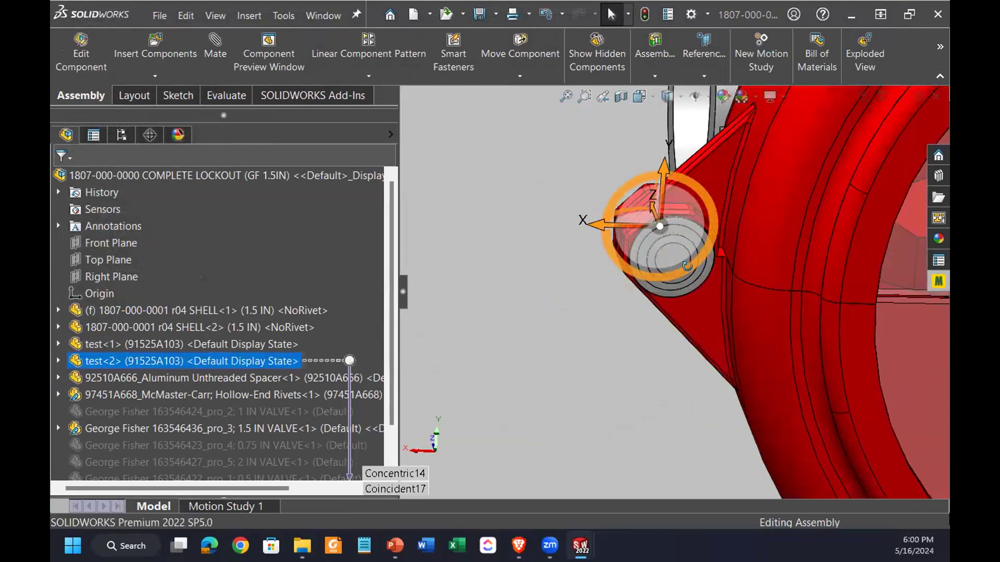
middle_drag(520, 232, 908, 265)
click(939, 281)
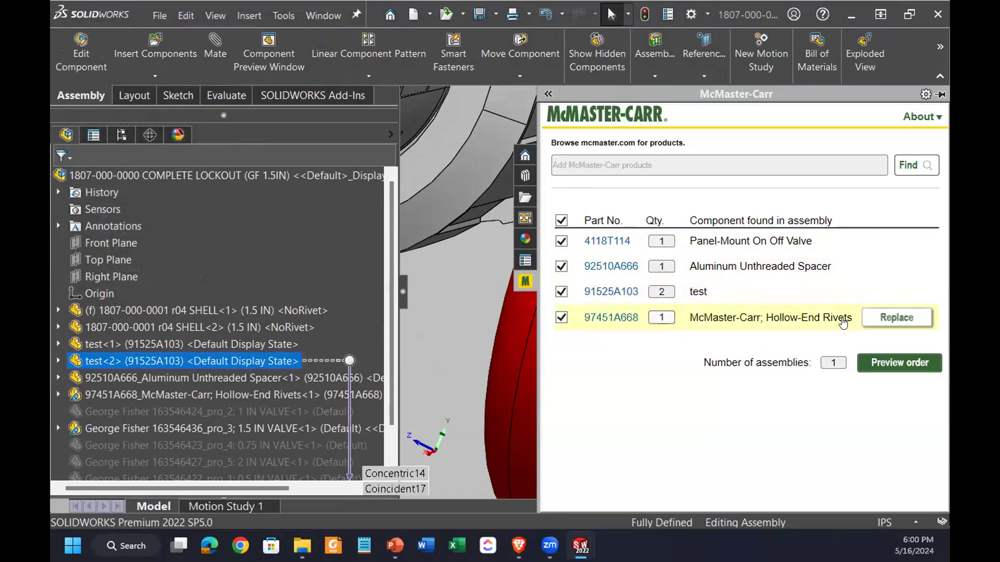
click(461, 315)
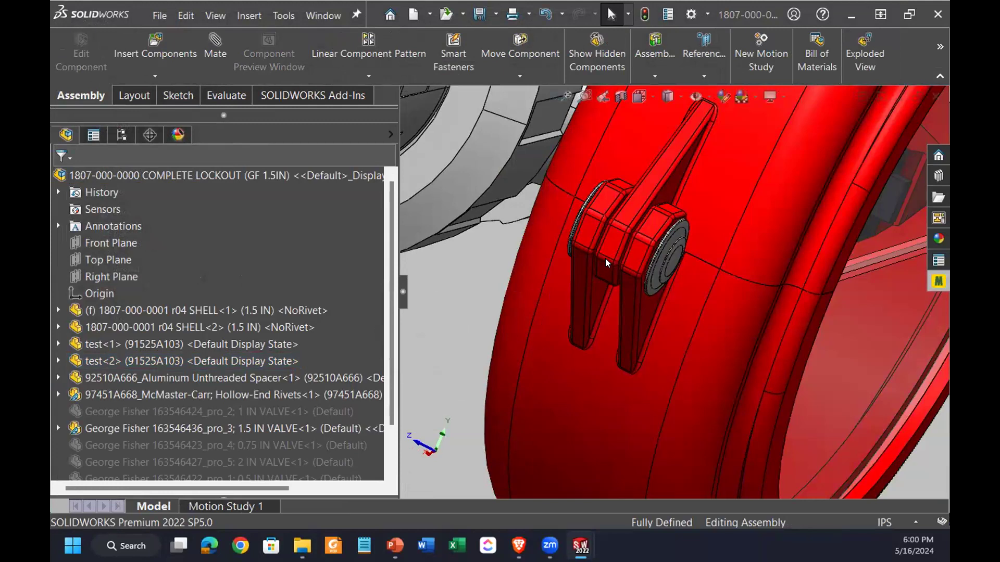
Open the first test washer instance at the lockout hinge as its own part document.
scroll(605, 258, down, 10)
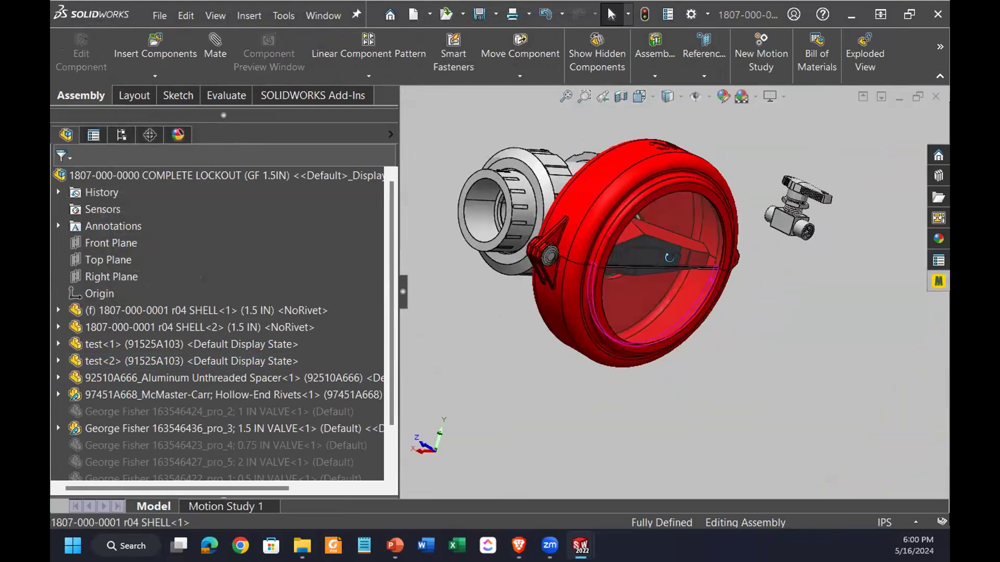
scroll(623, 221, up, 10)
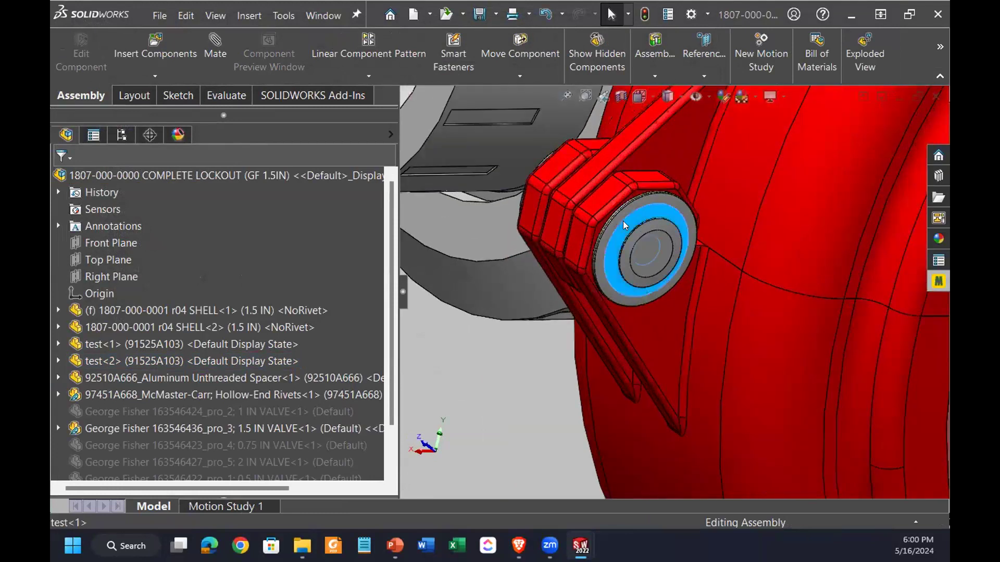
right_click(623, 221)
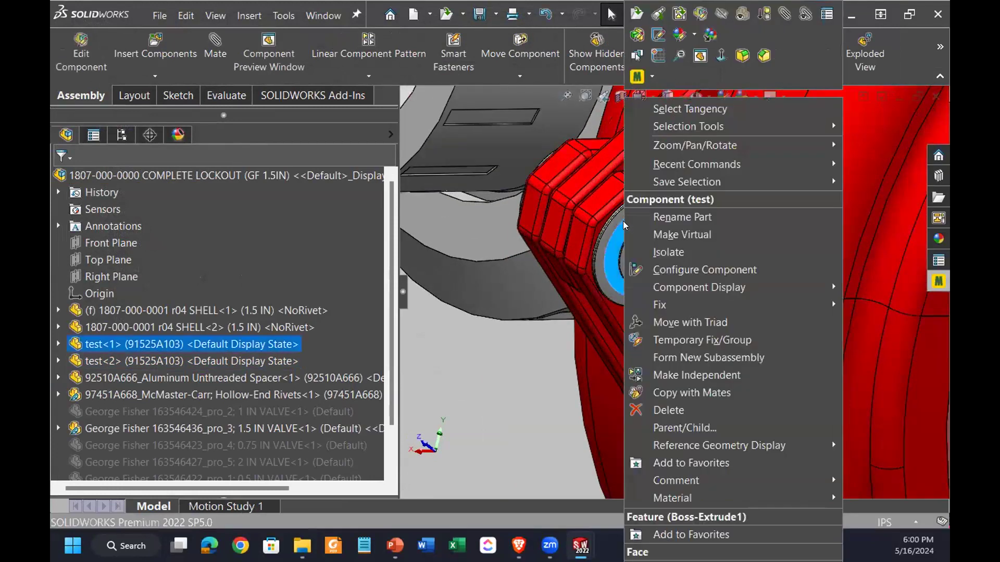
click(630, 16)
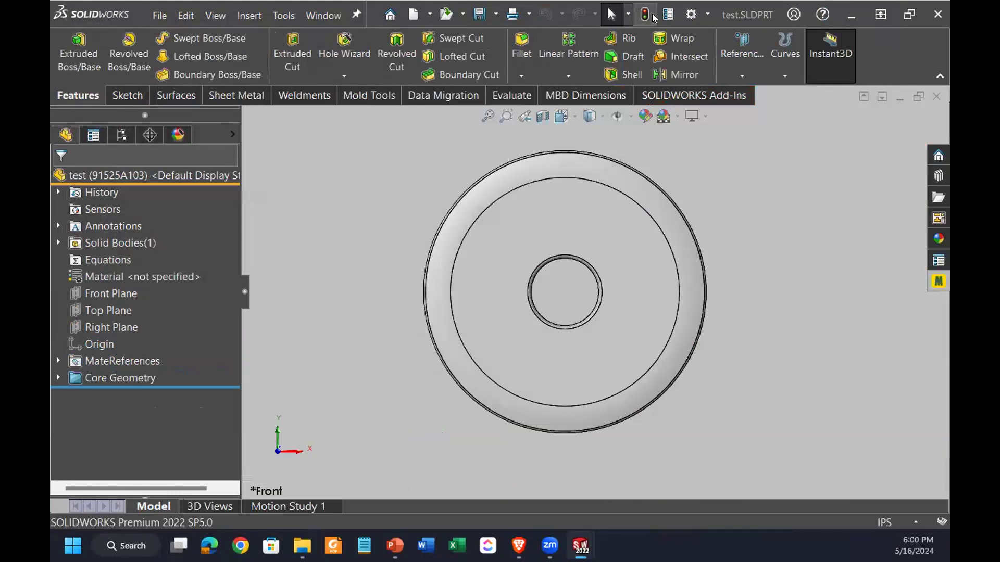
Examine the test washer's summary, custom and configuration-specific file properties, including the PartNo value.
click(667, 17)
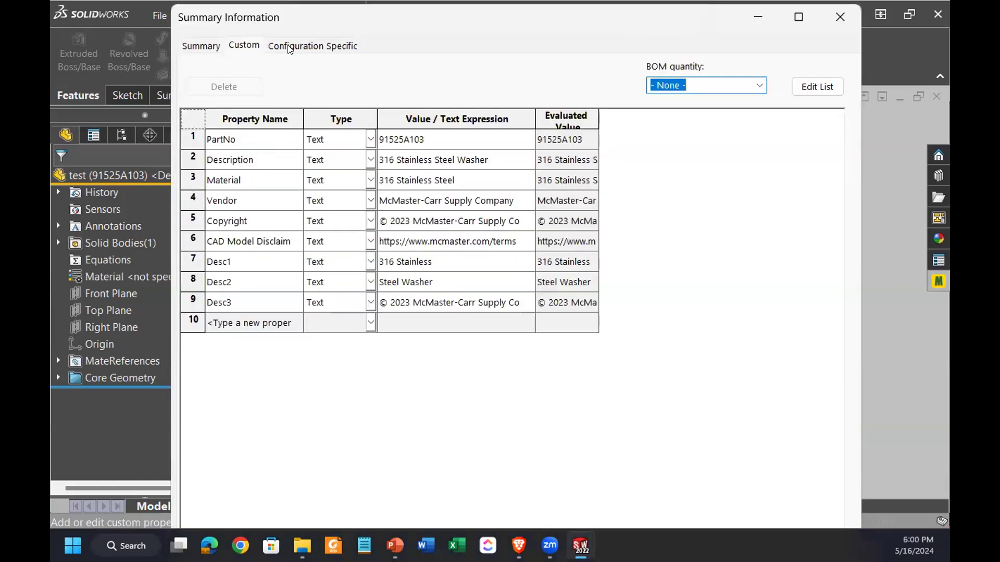
click(289, 48)
click(247, 45)
click(414, 134)
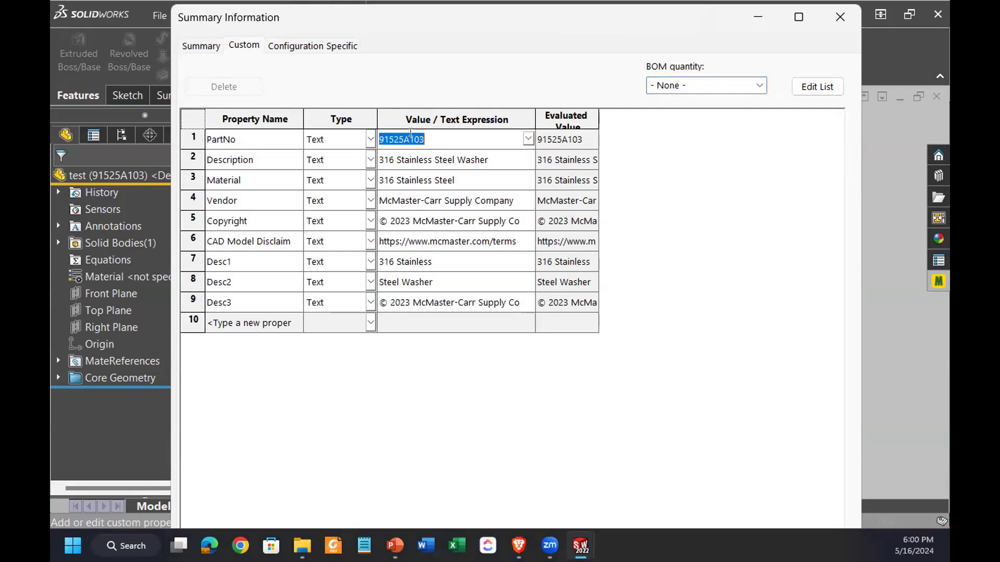
click(255, 45)
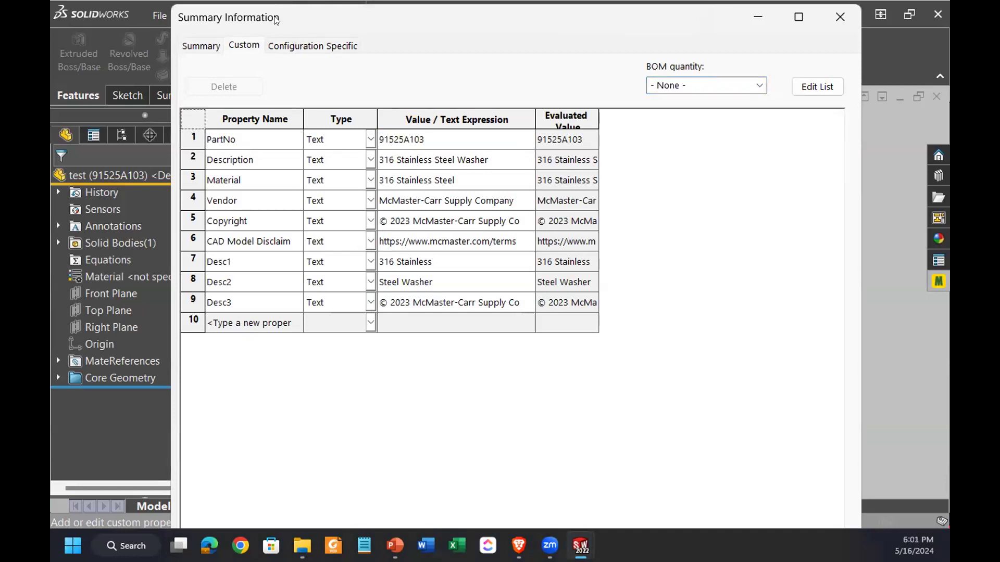
click(211, 48)
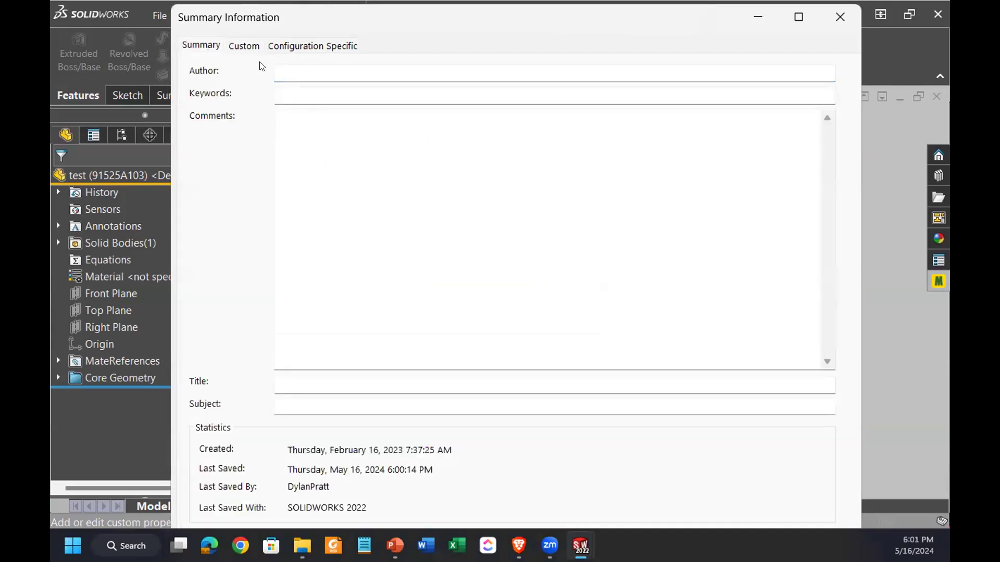
click(243, 46)
click(327, 48)
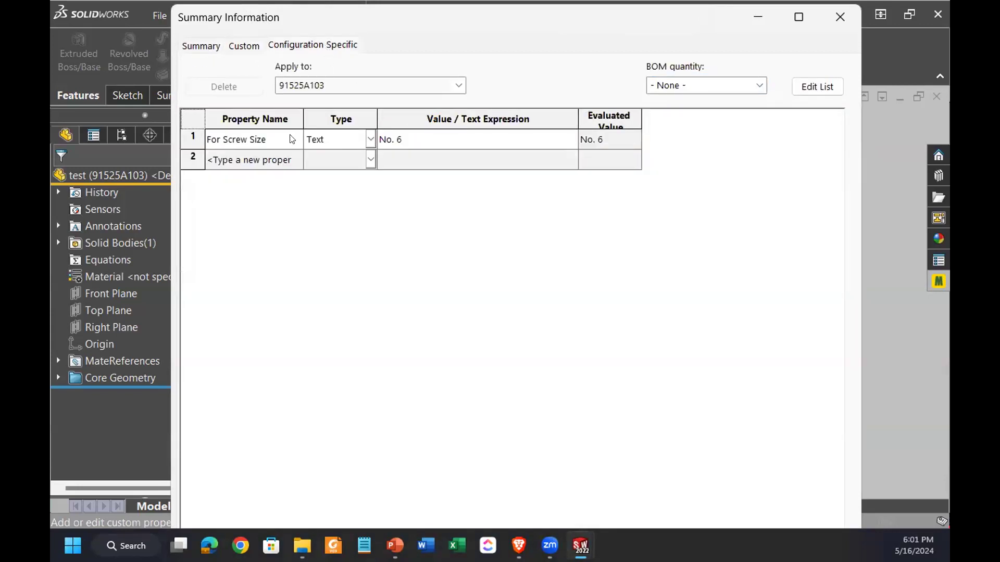
click(840, 17)
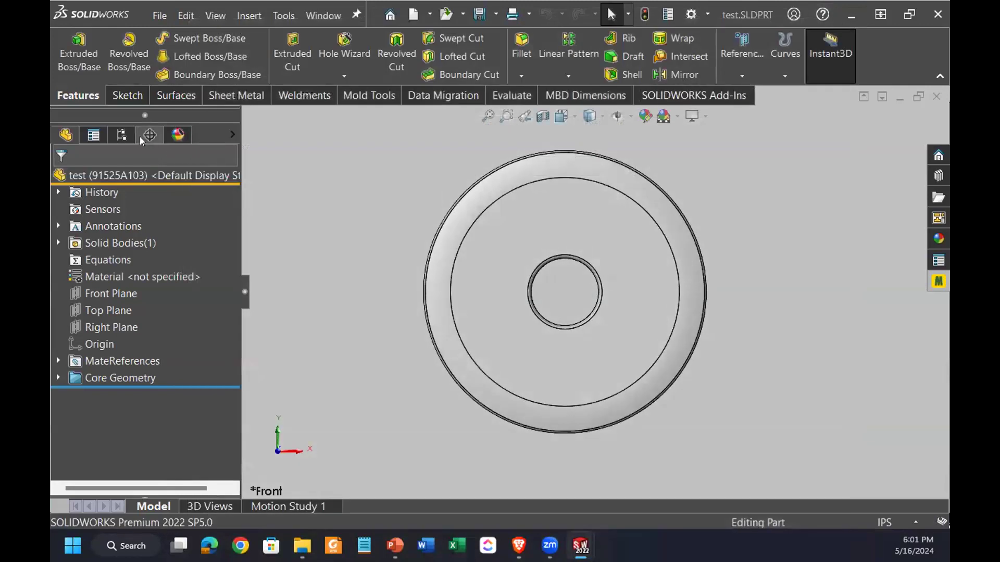
Check the test part's configuration list, and close the part document to return to the lockout assembly.
click(125, 135)
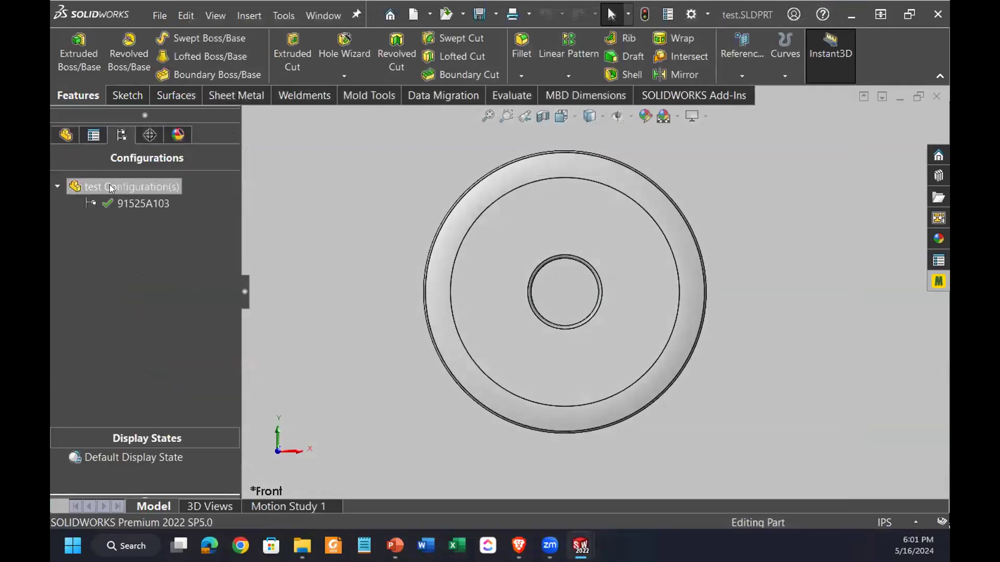
right_click(109, 186)
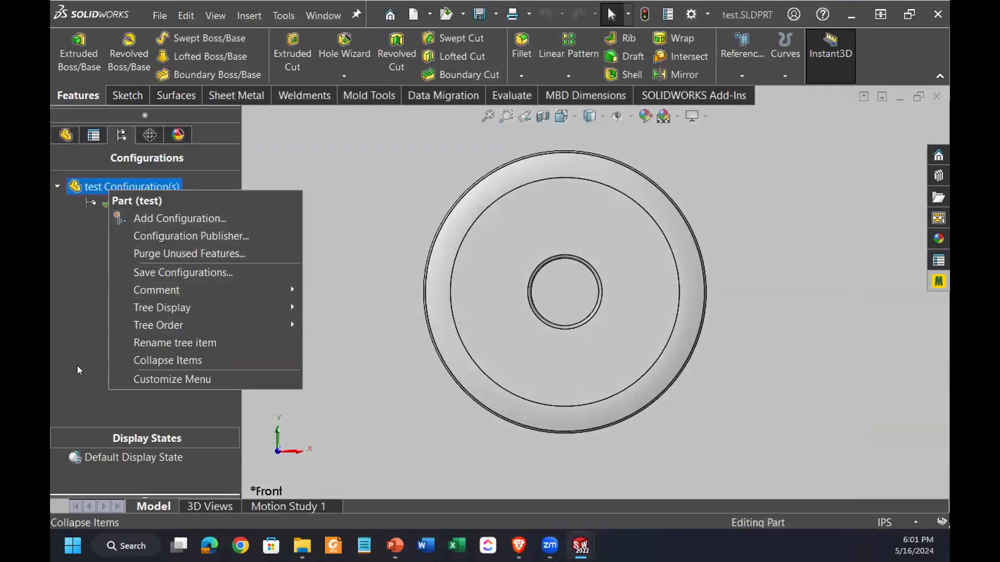
click(67, 319)
click(357, 229)
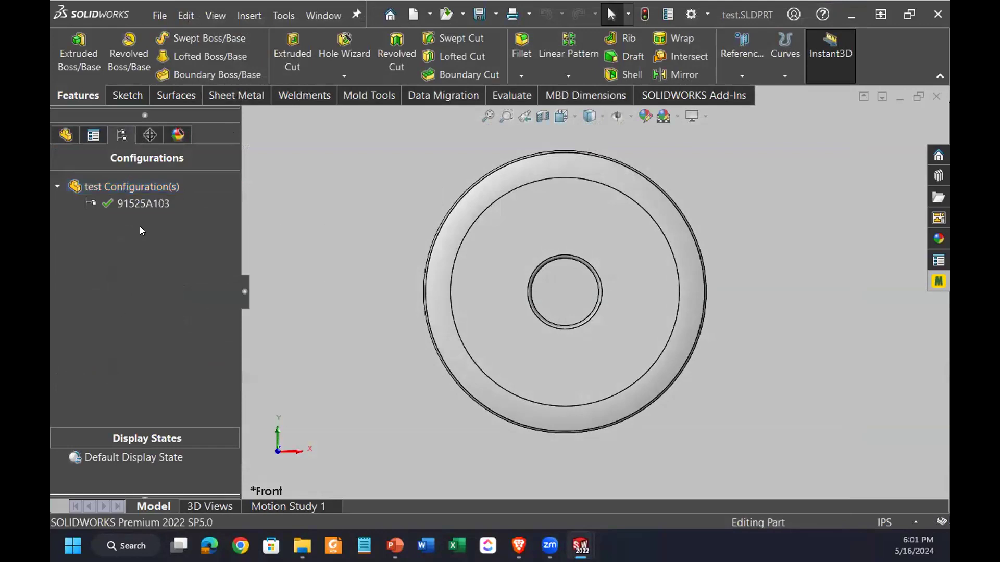
click(77, 136)
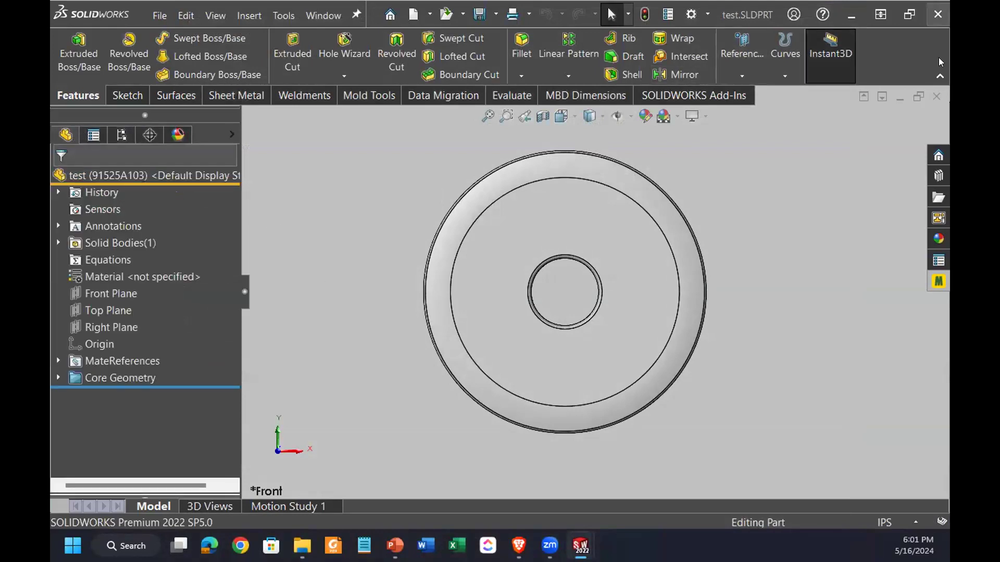
click(933, 96)
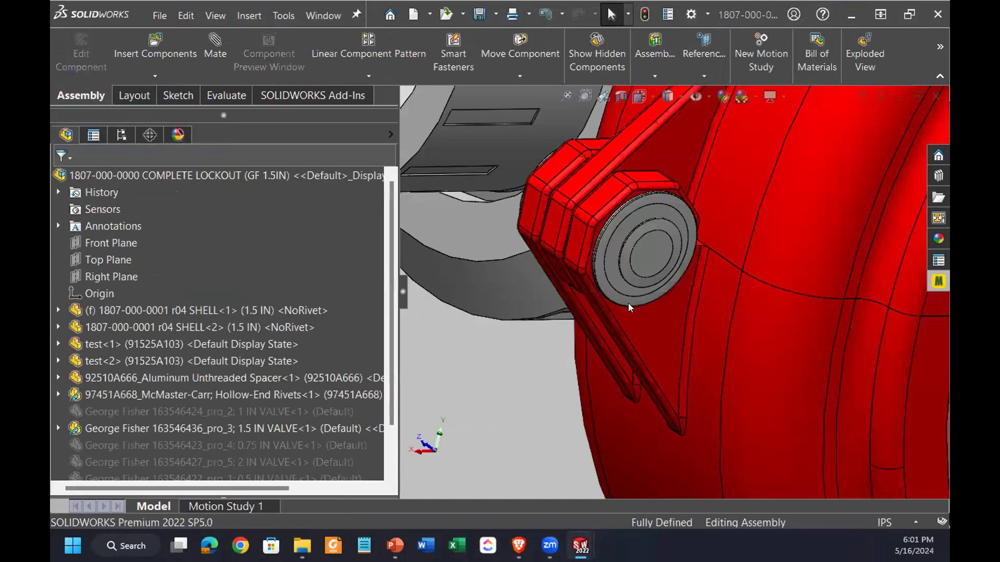
Examine the whole lockout assembly and review the McMaster-Carr add-in's list of components and quantities again.
key(ctrl+2)
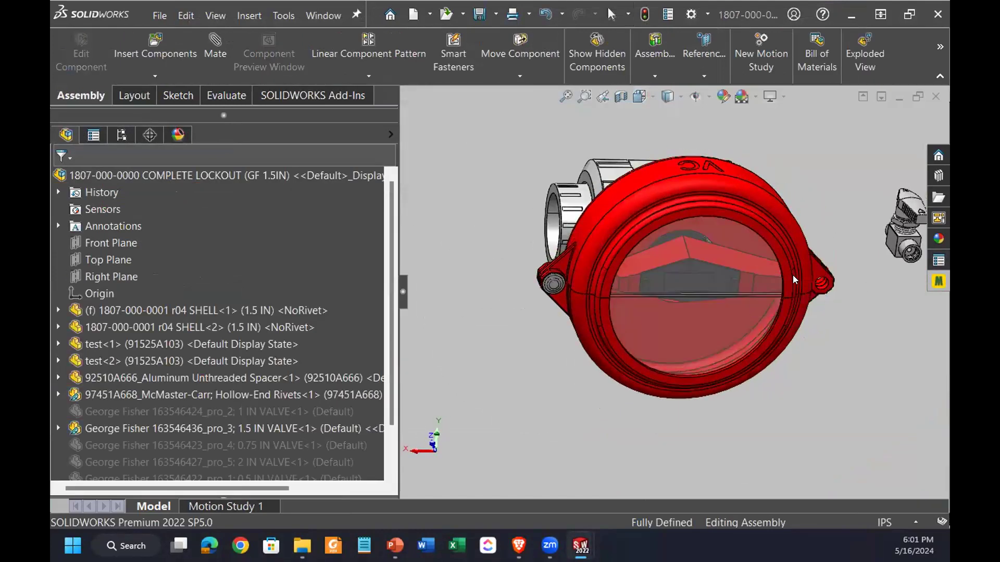
middle_drag(792, 275, 659, 200)
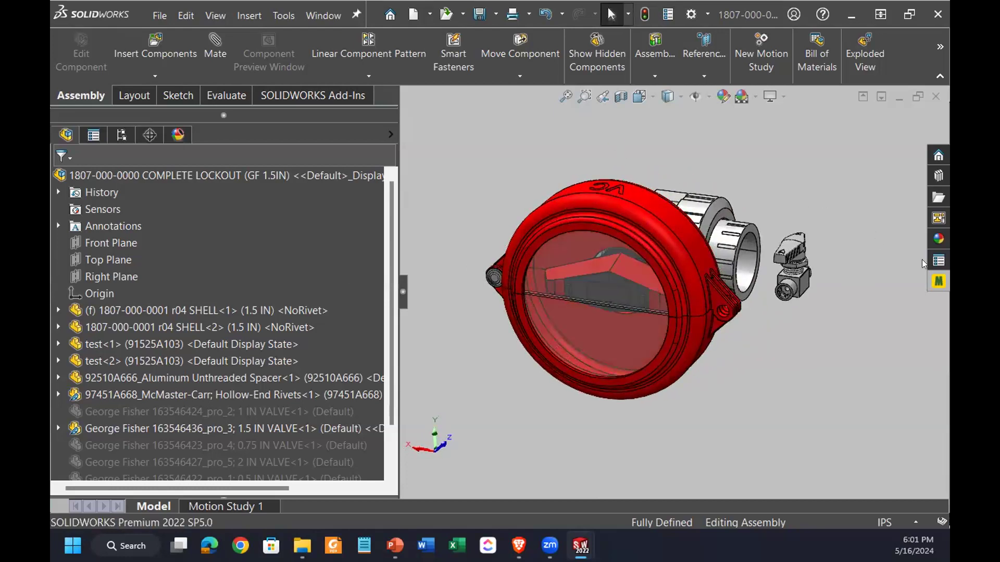
click(939, 284)
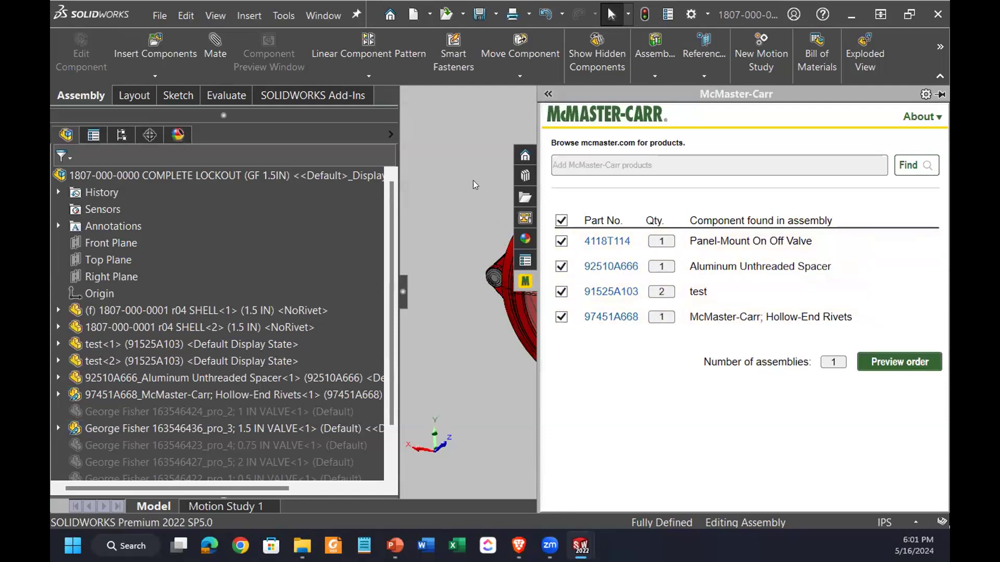
click(460, 150)
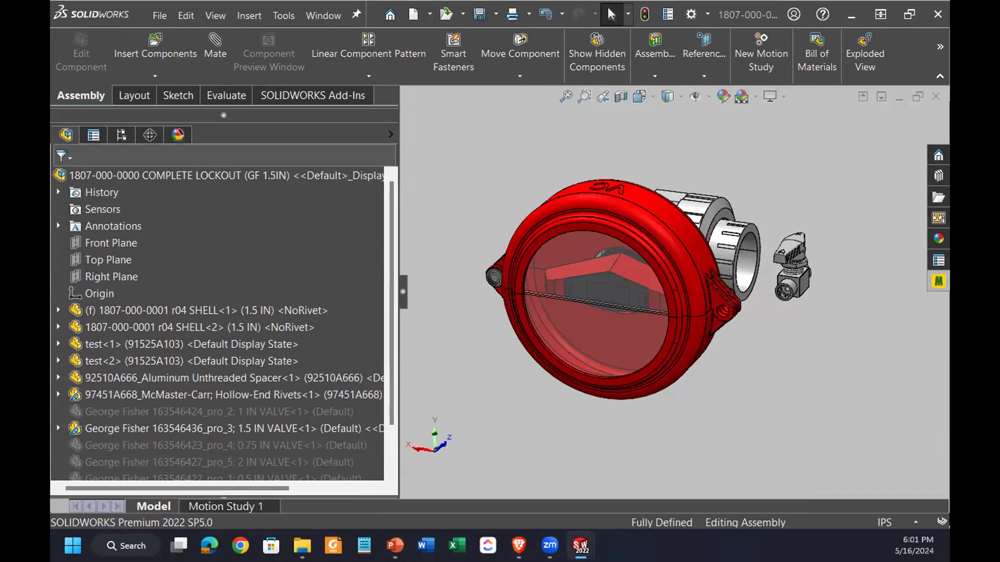
Switch to the PowerPoint slide Mc-Mastering Add-ins, and return to the SOLIDWORKS lockout assembly to view it from above.
key(alt+Tab)
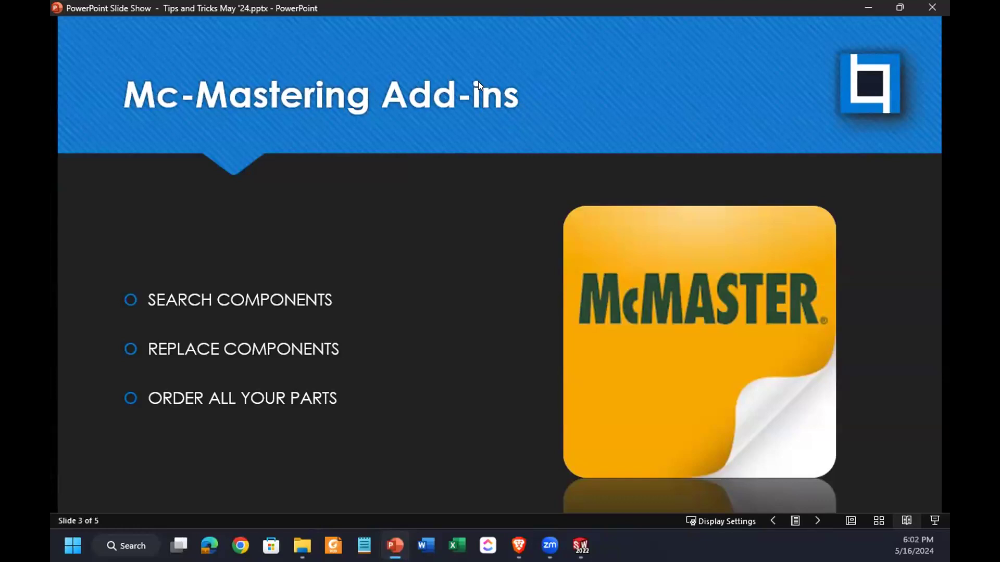
click(867, 10)
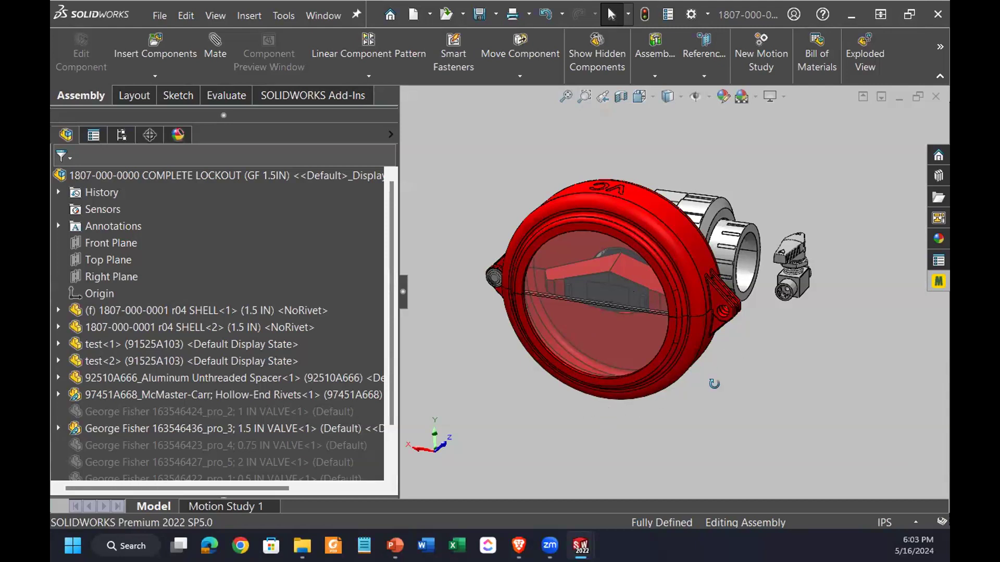
middle_drag(713, 385, 716, 407)
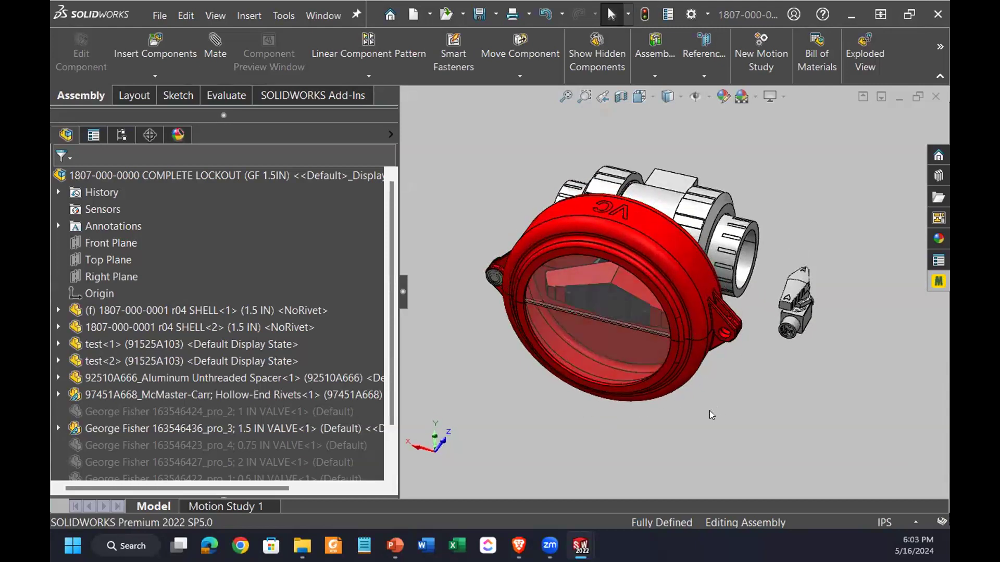